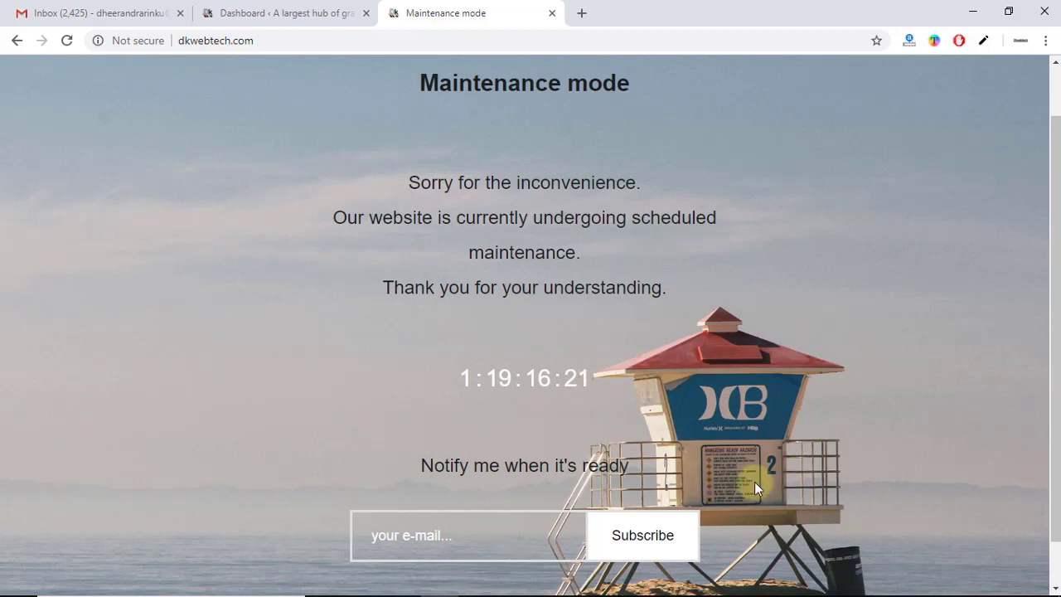
Step: Open the add-new-plugin page in the WordPress dashboard and search for "wp maintenance mode"
drag(1049, 297, 1054, 334)
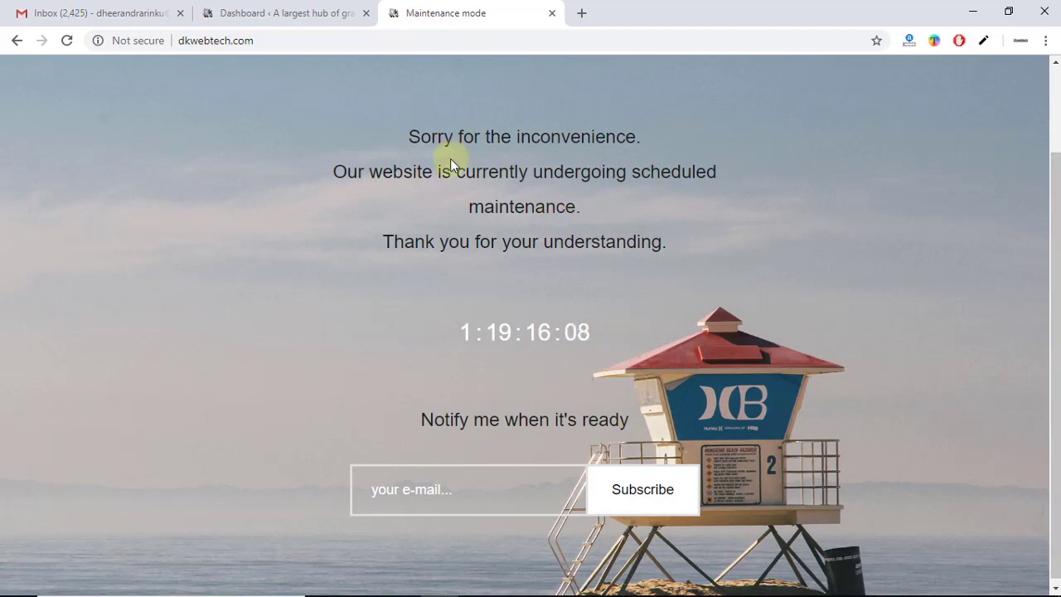
click(337, 10)
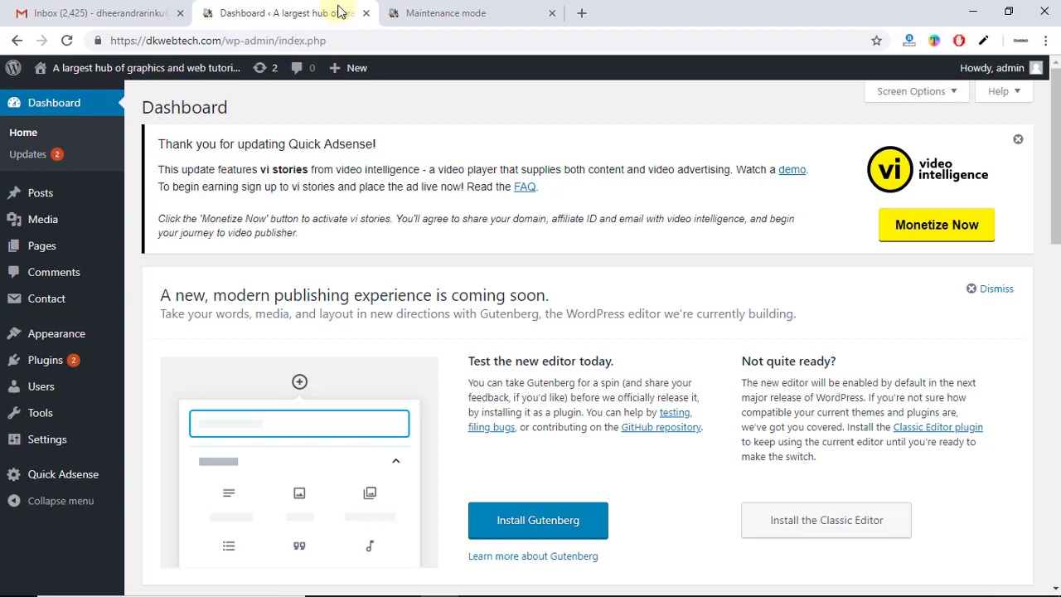
mouse_move(60, 365)
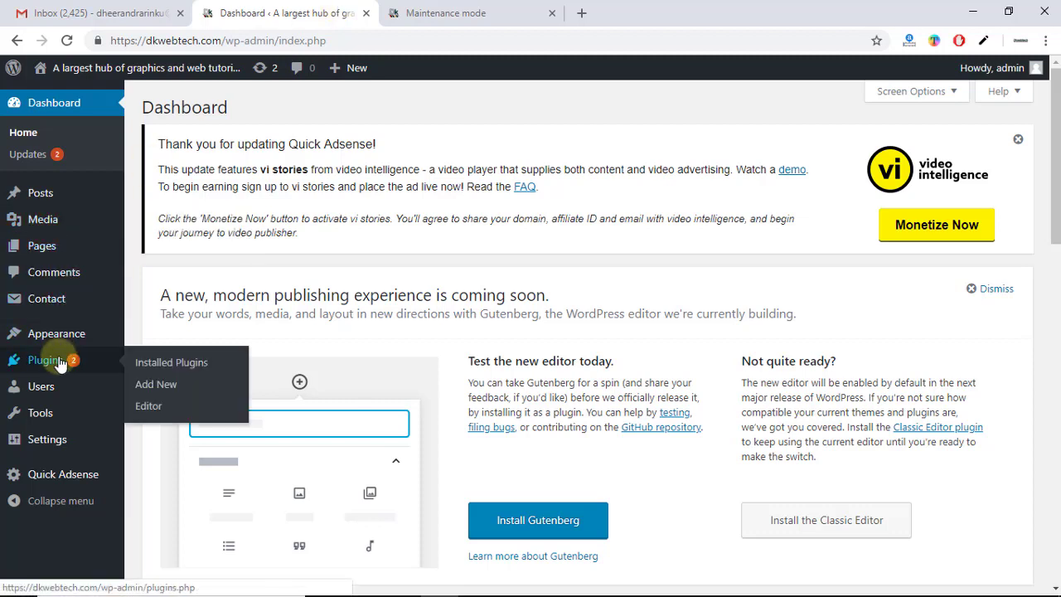
click(162, 386)
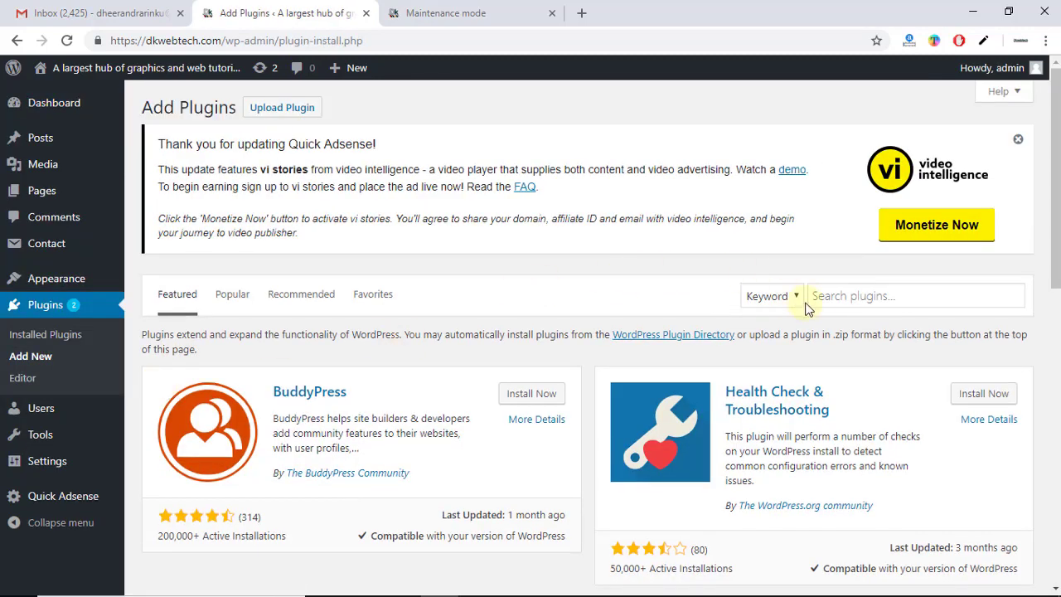
click(823, 298)
text(wp)
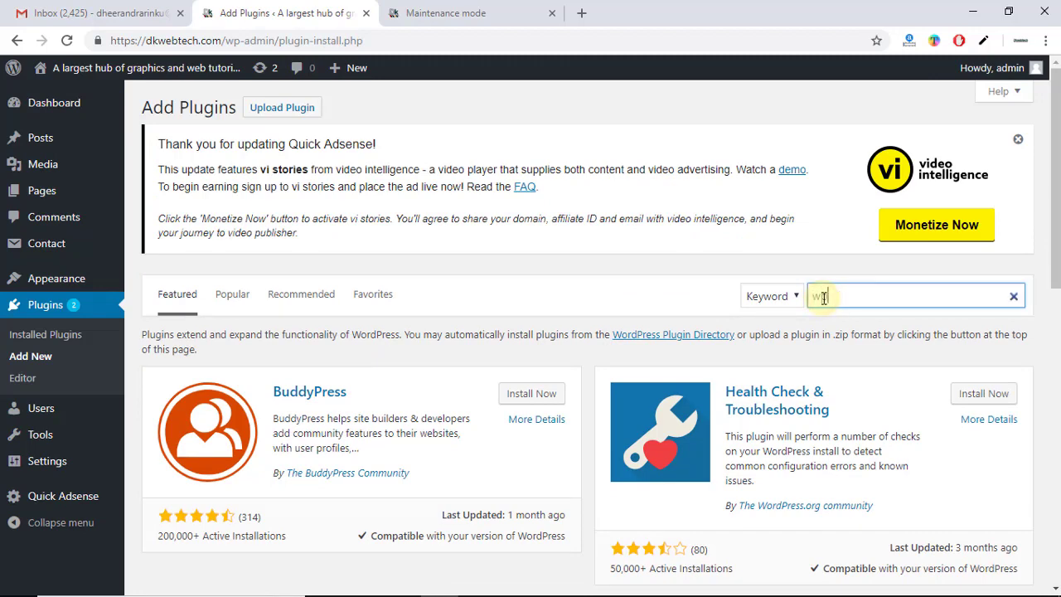
text( main)
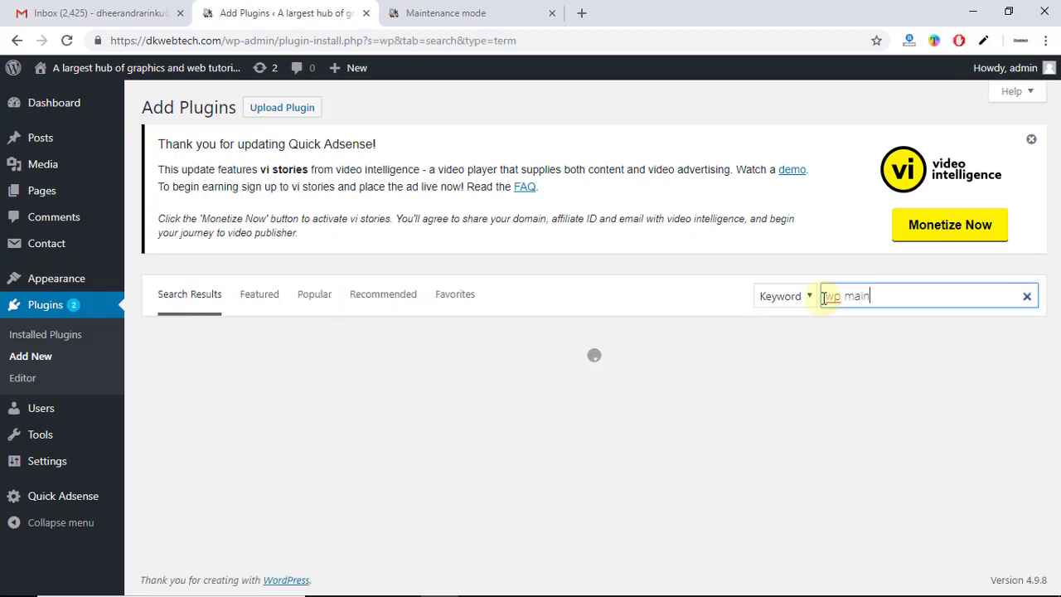
text(tenance )
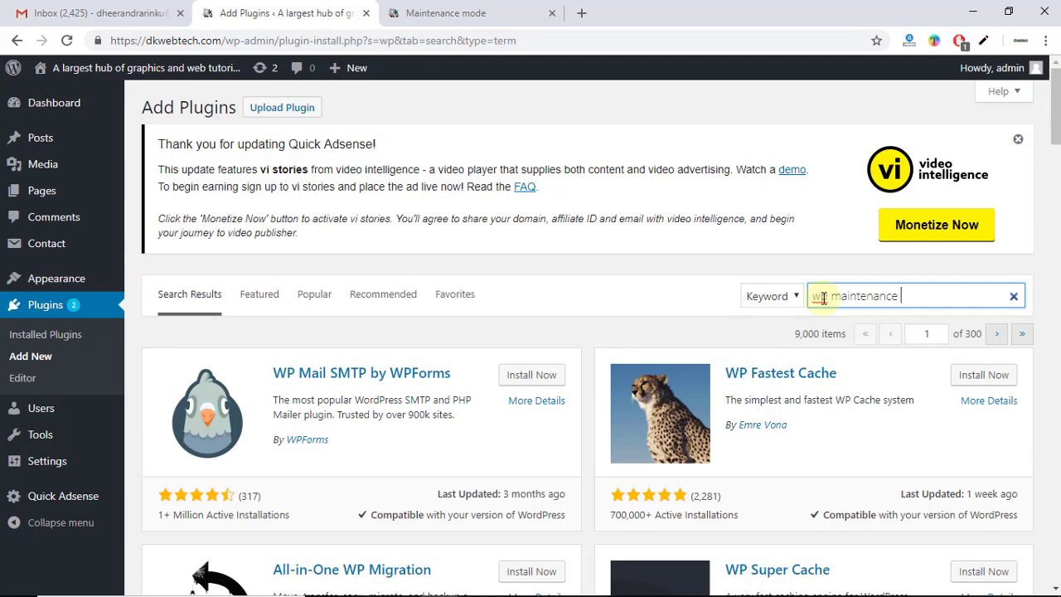
text(mode)
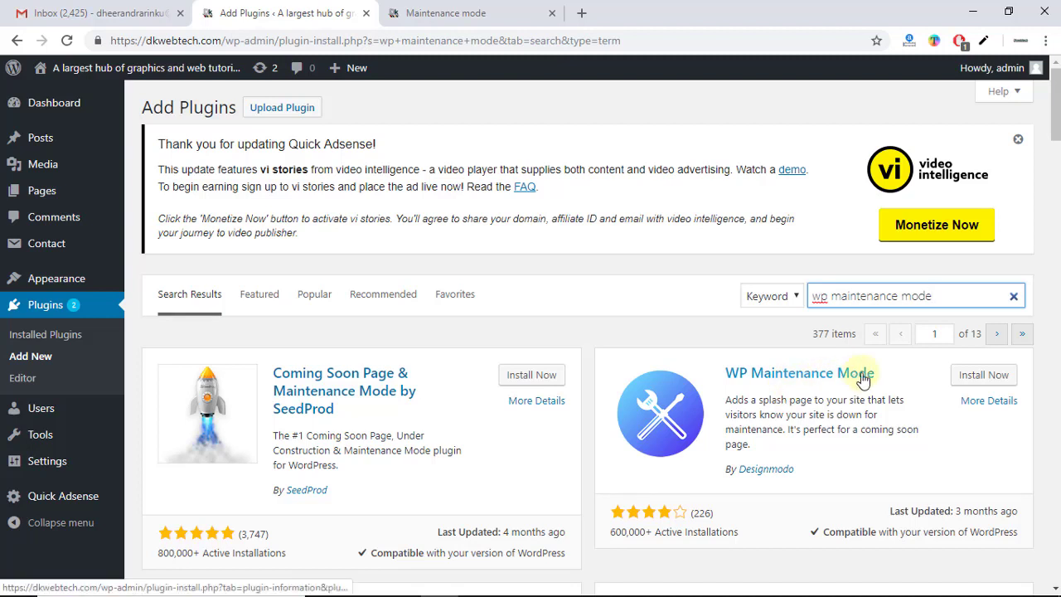
Step: Install and activate the WP Maintenance Mode plugin by Designmodo, and find its entry among the installed plugins
click(986, 377)
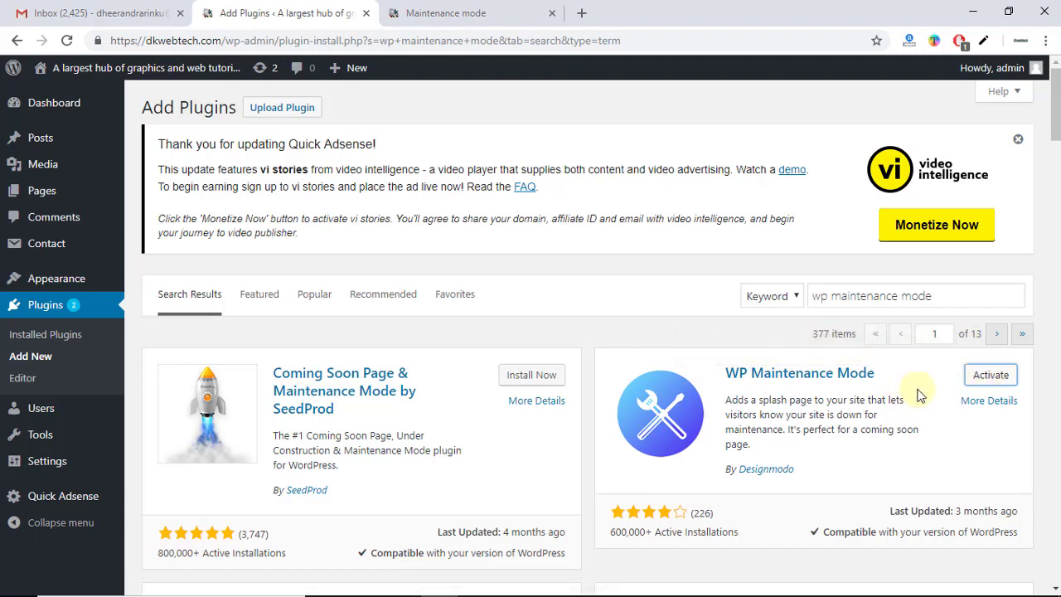
click(986, 378)
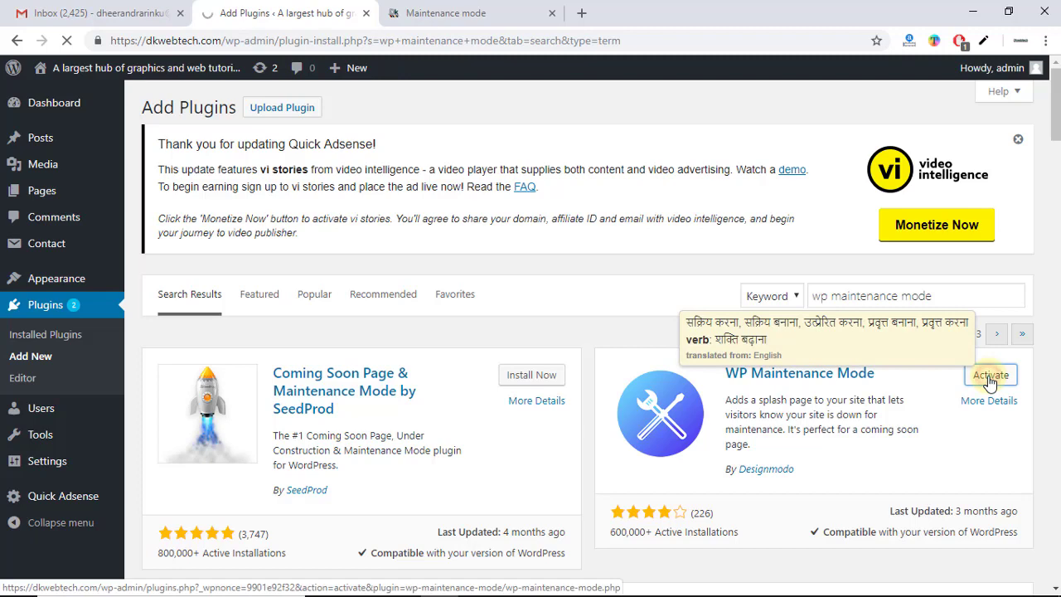
click(439, 13)
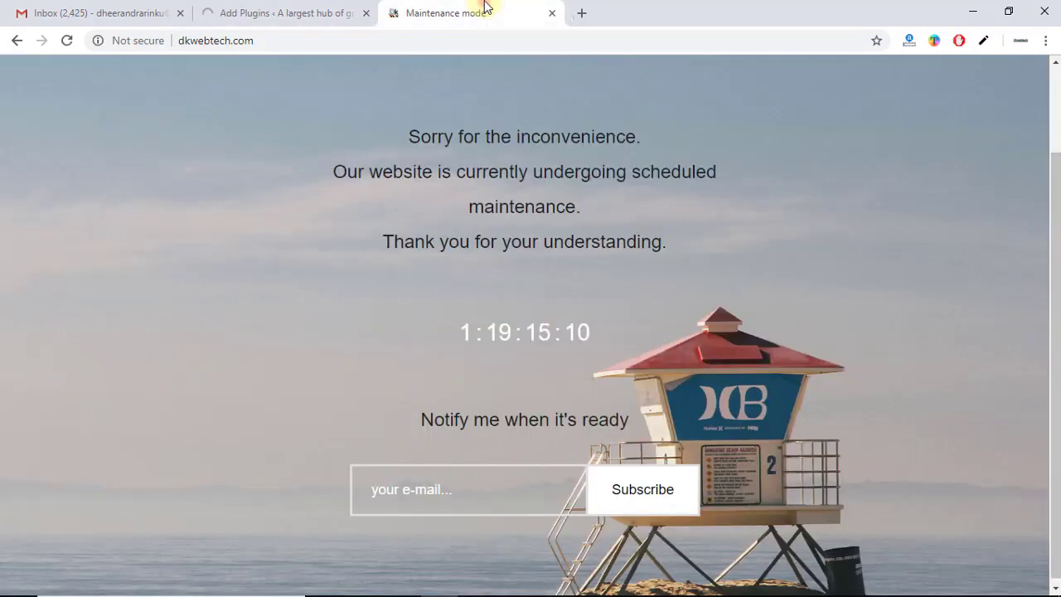
click(329, 10)
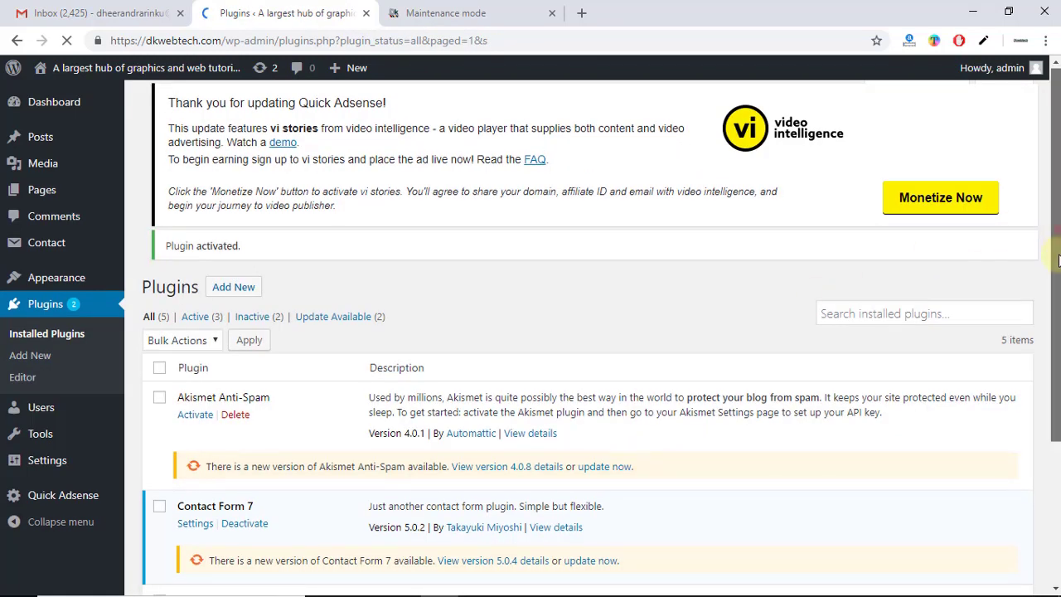
drag(1055, 235, 1053, 426)
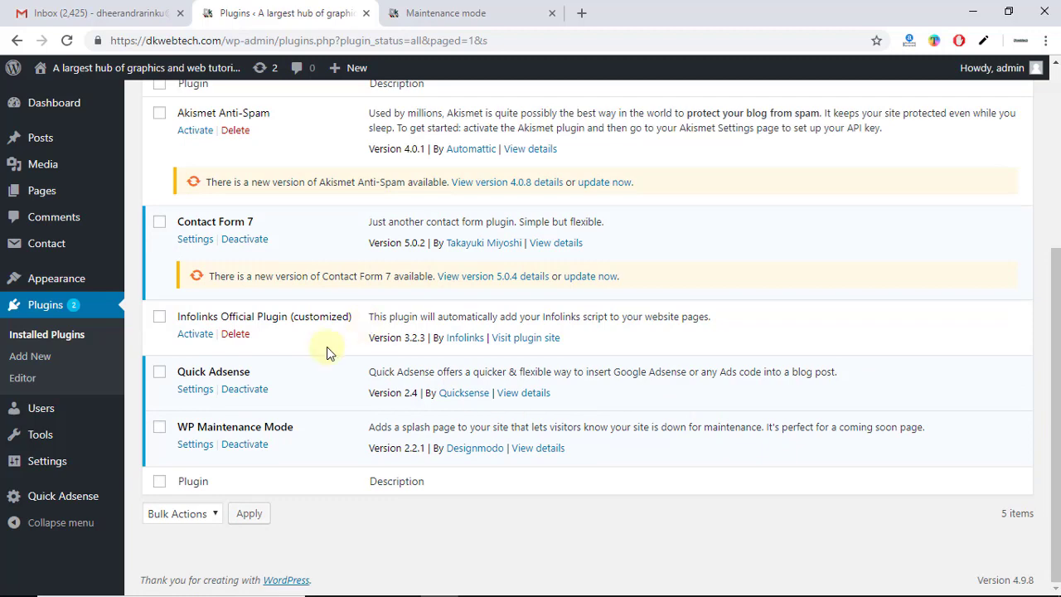
Step: Load dkwebtech.com in a new browser tab to check the live site
click(581, 13)
text(dk)
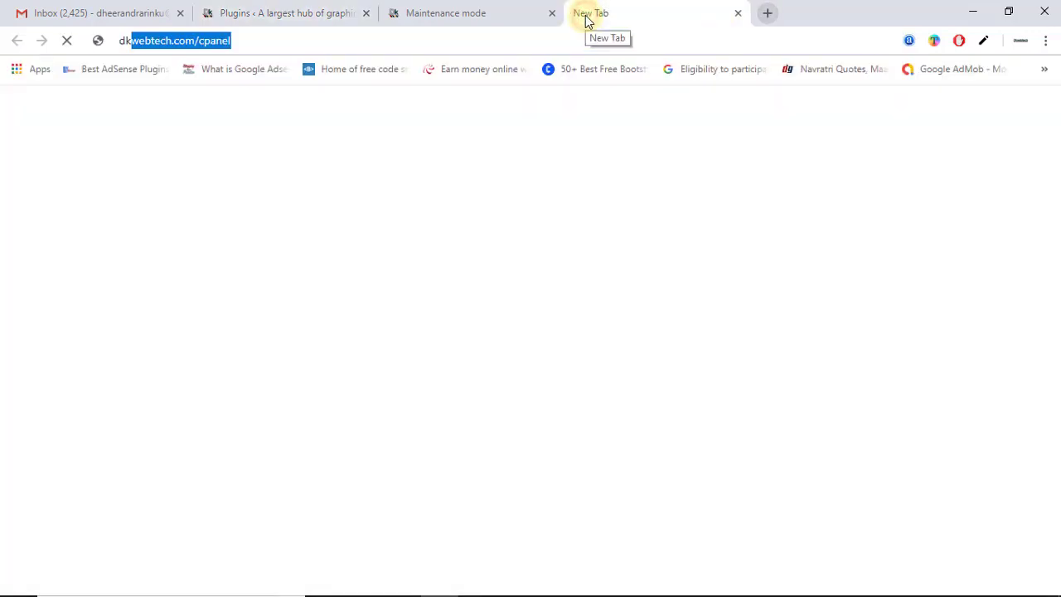
text(0)
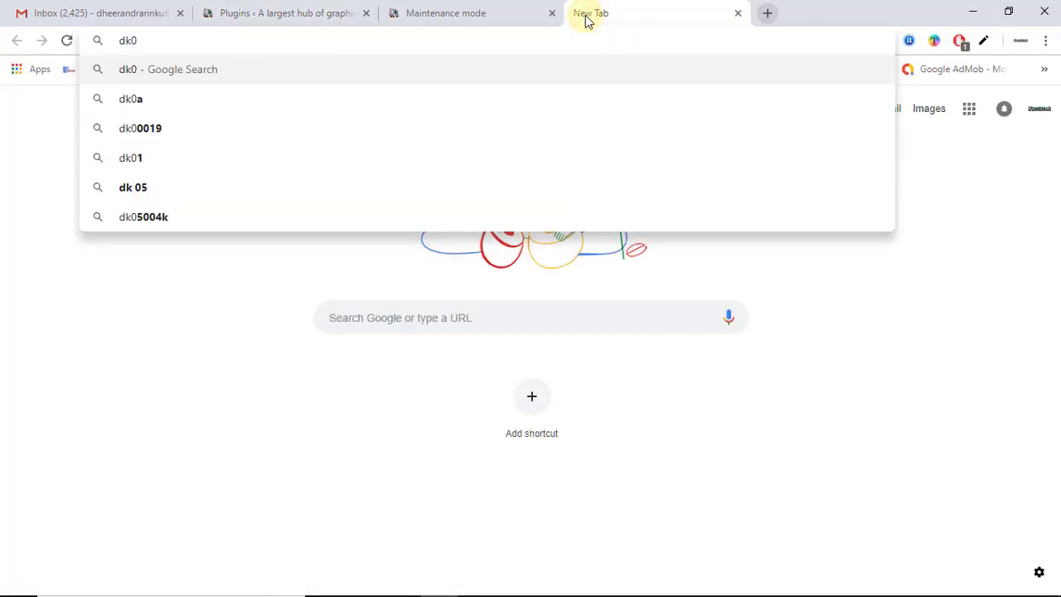
key(BackSpace)
text(webtech.com/cpanel)
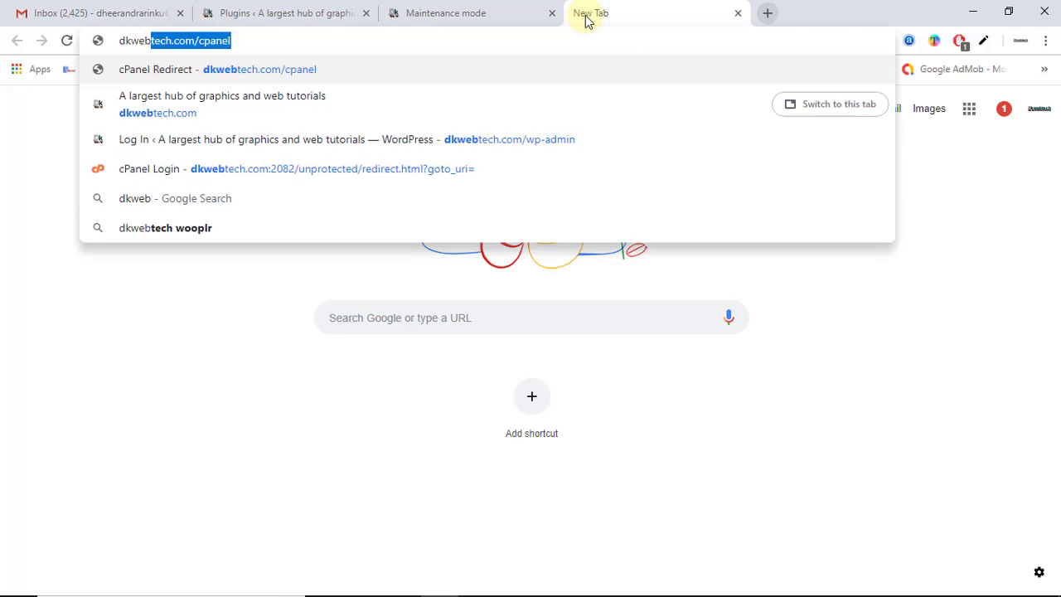
key(Right)
key(BackSpace)
key(BackSpace)
key(BackSpace)
key(BackSpace)
key(BackSpace)
key(BackSpace)
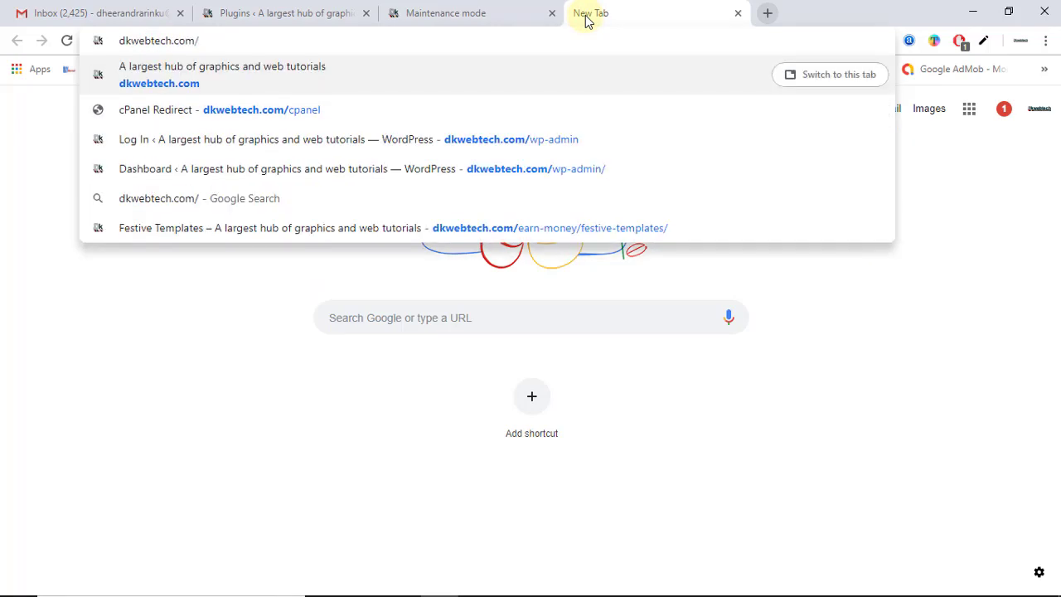
key(Return)
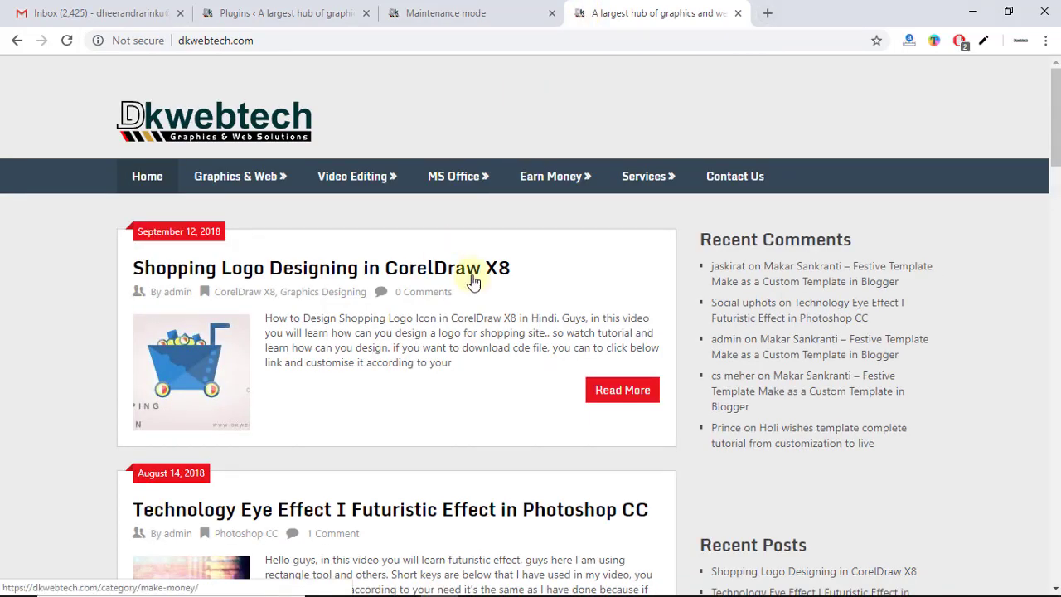
Step: Reload dkwebtech.com in the browser tab showing the old maintenance page, and close the extra tab of the site
click(430, 10)
click(438, 38)
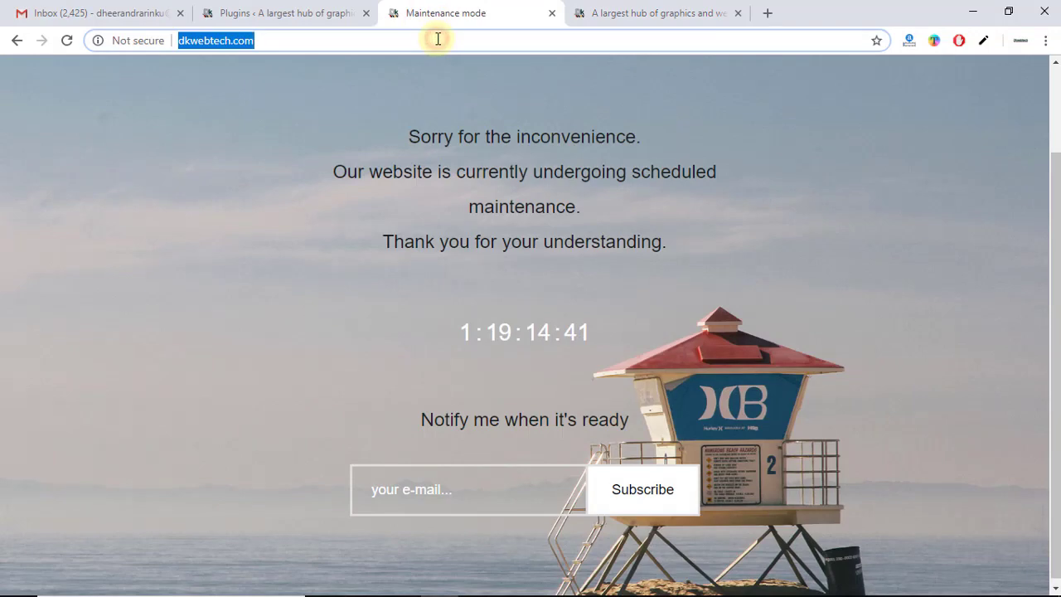
key(Return)
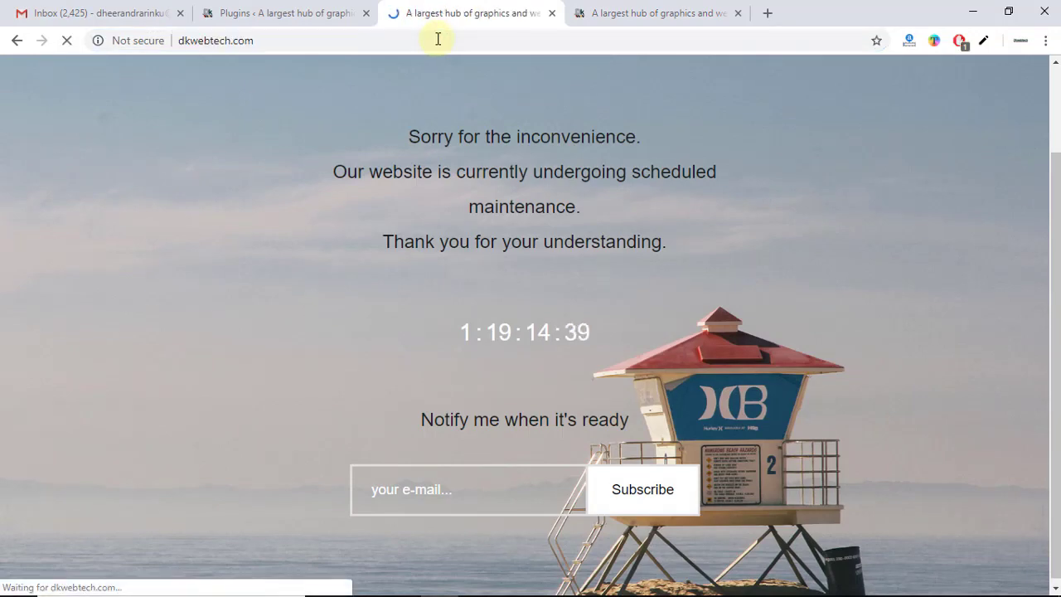
click(671, 12)
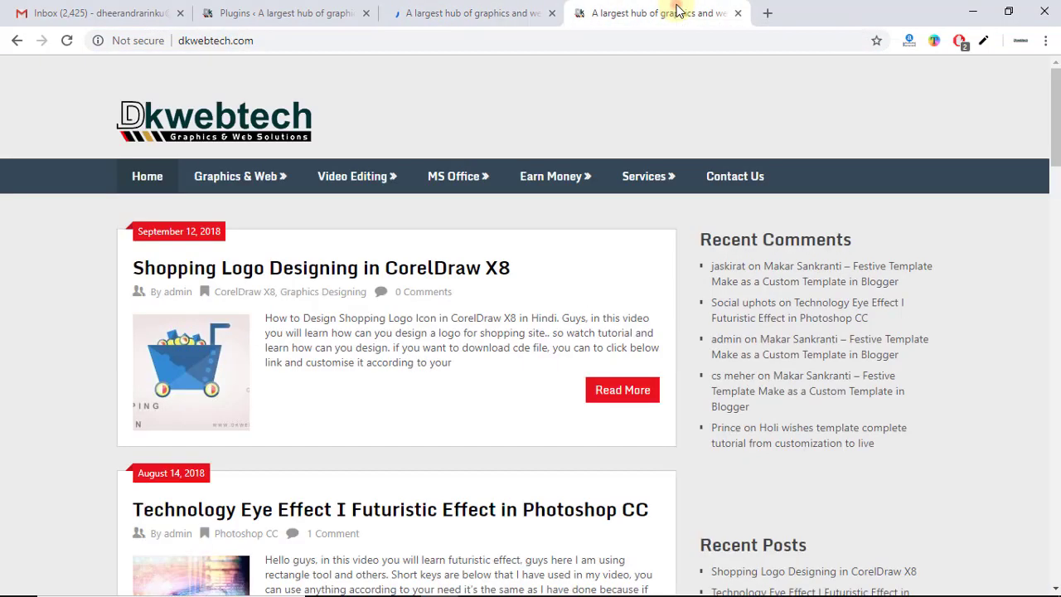
click(739, 14)
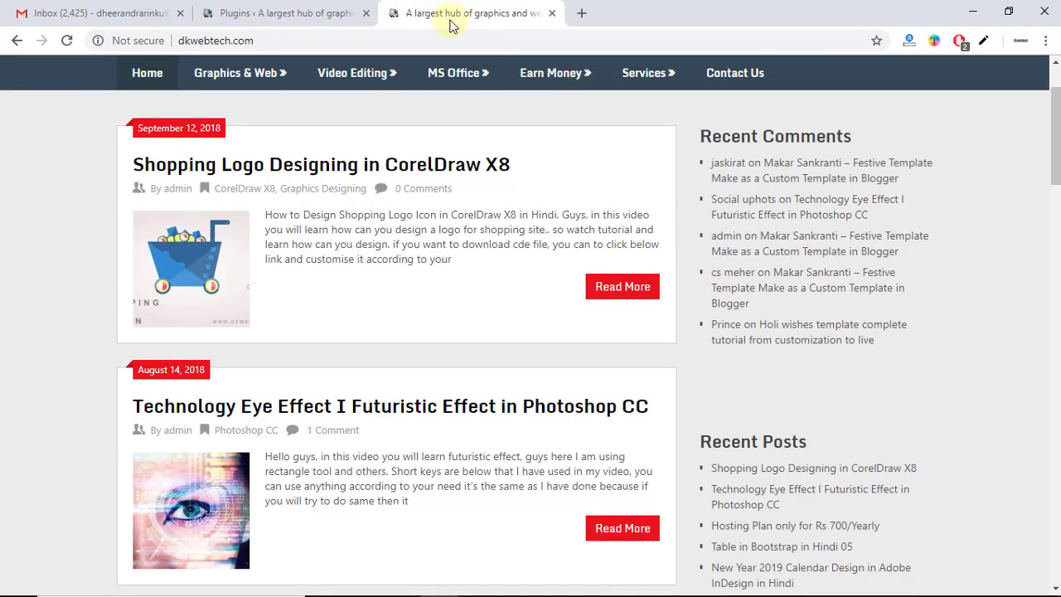
Step: Open the WP Maintenance Mode plugin's settings and set its status to Activated
click(273, 10)
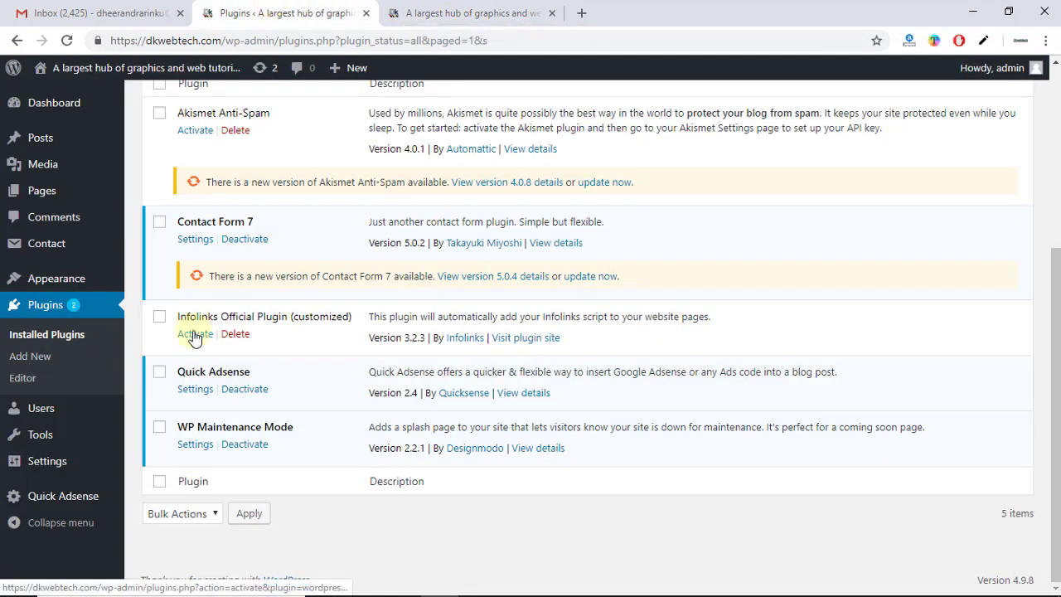
click(199, 446)
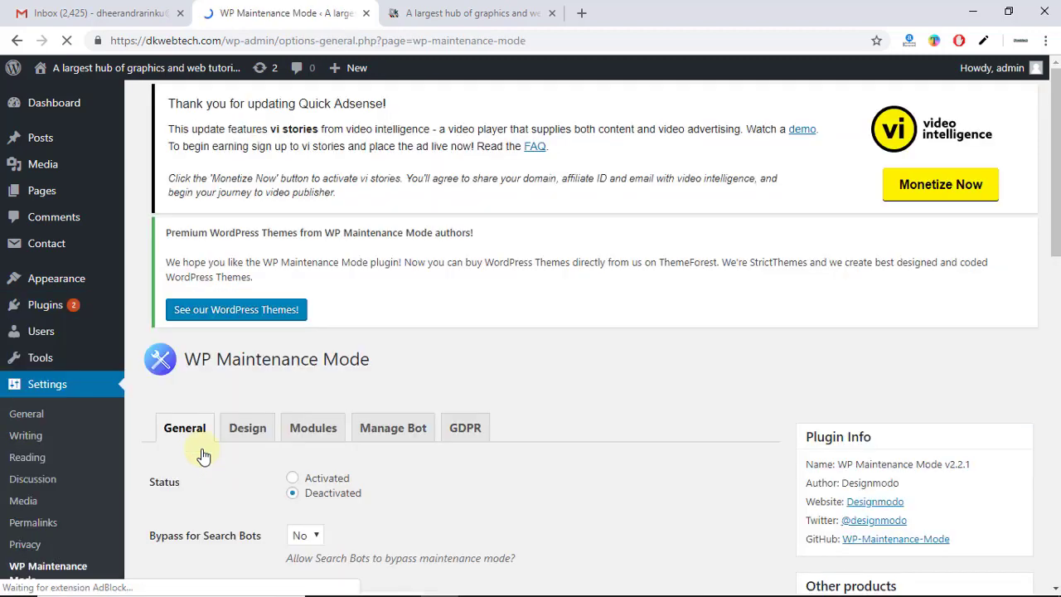
scroll(1057, 232, down, 1)
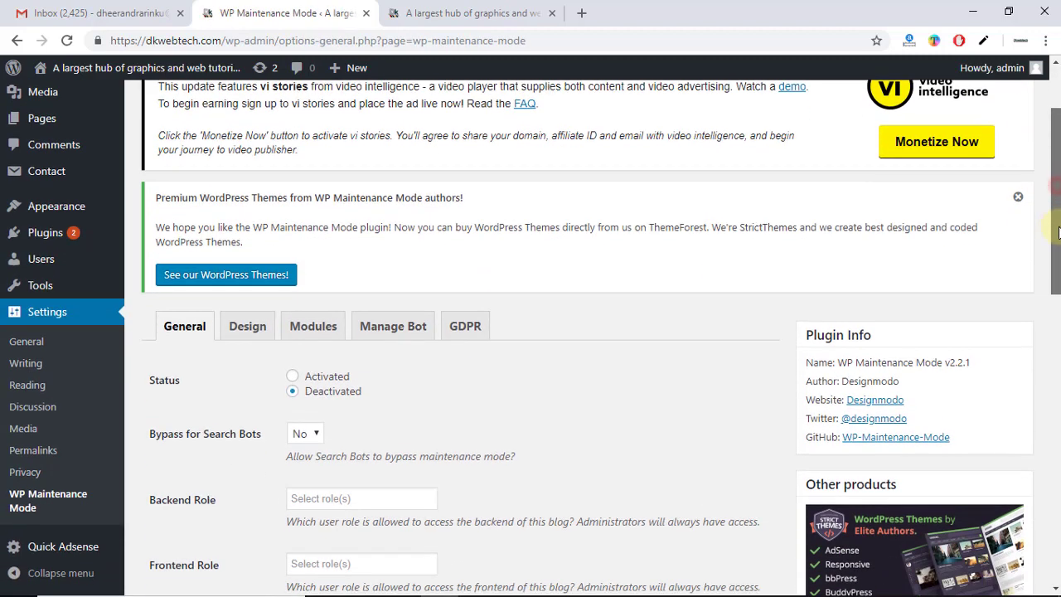
scroll(1057, 232, down, 1)
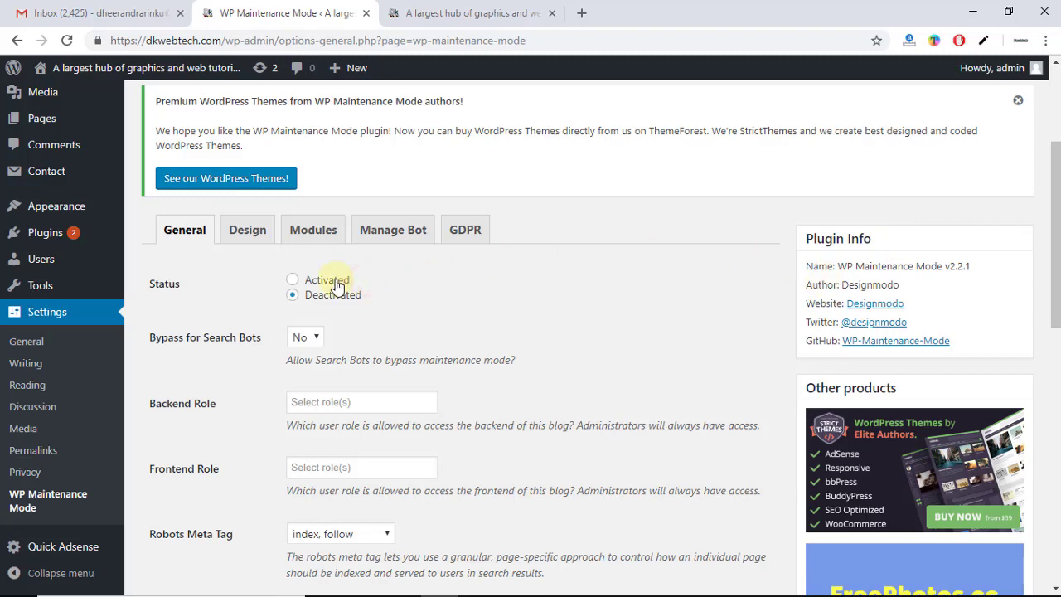
mouse_move(338, 285)
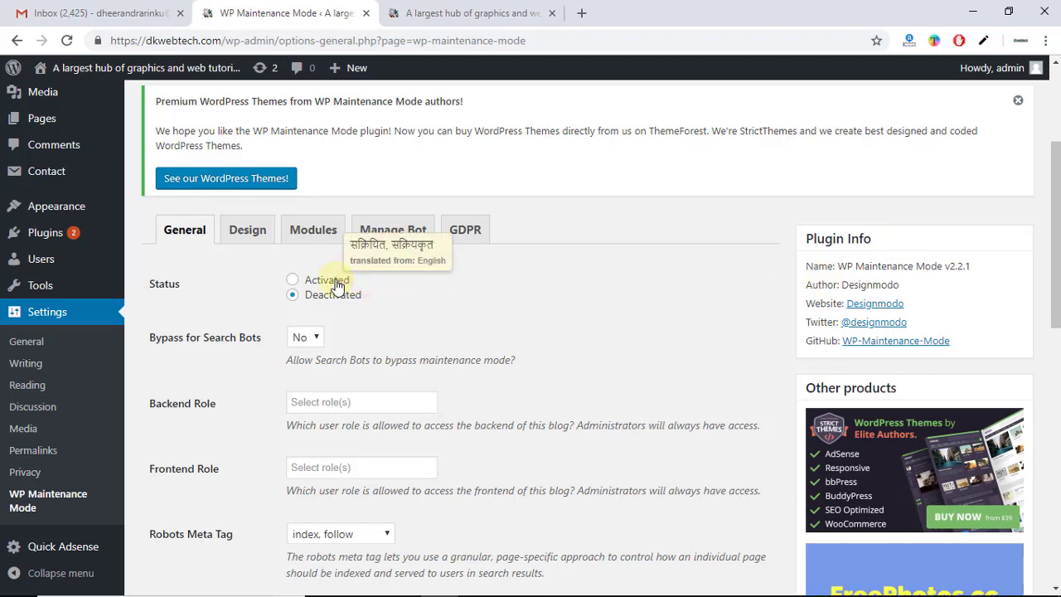
click(336, 281)
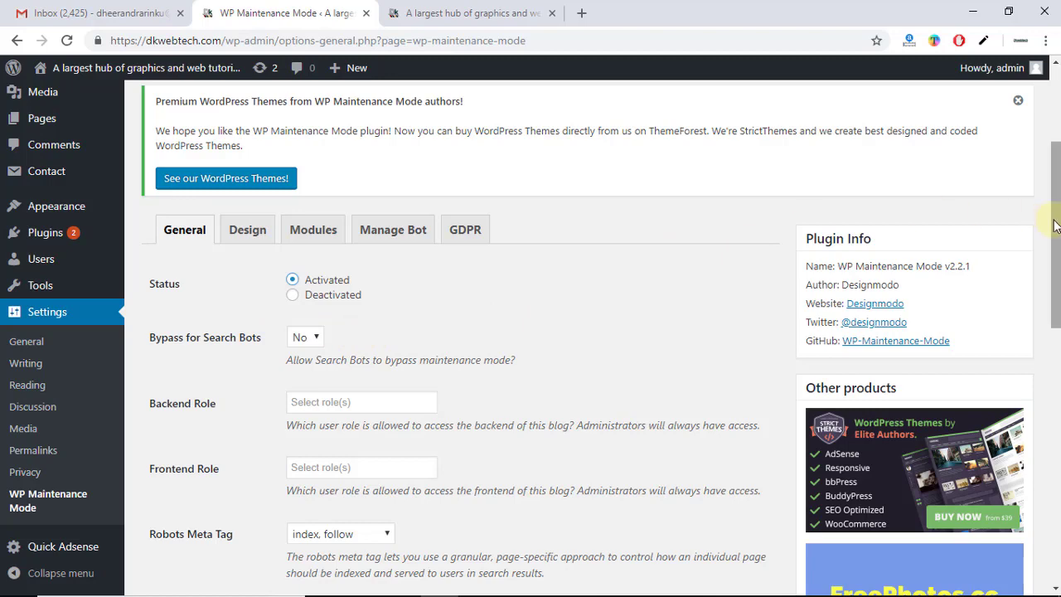
Step: Review the Robots Meta Tag choices and the remaining general options without changing them, and save the maintenance mode settings
drag(1054, 225, 1057, 347)
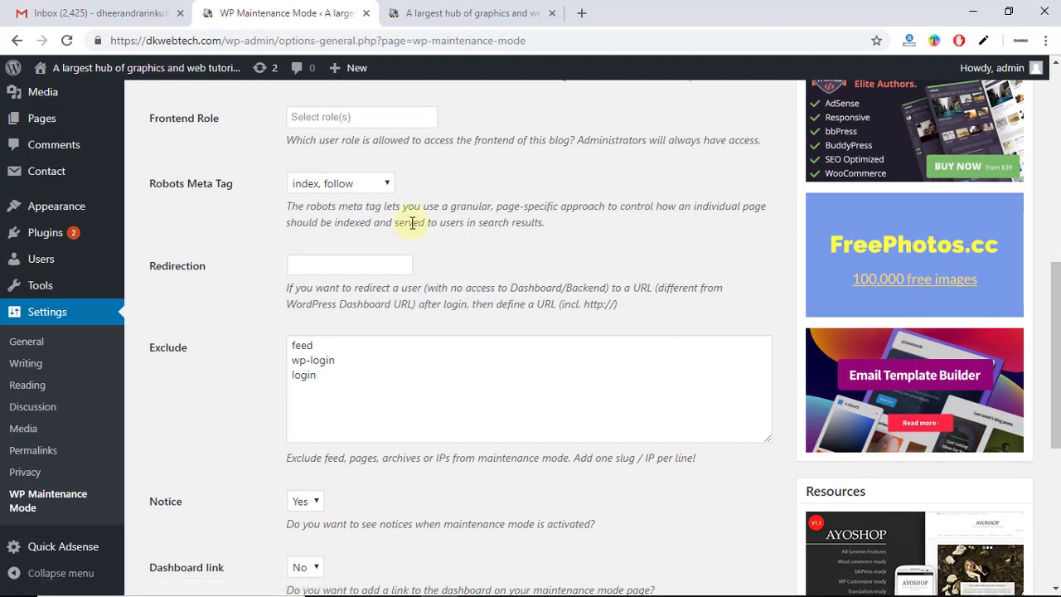
click(381, 179)
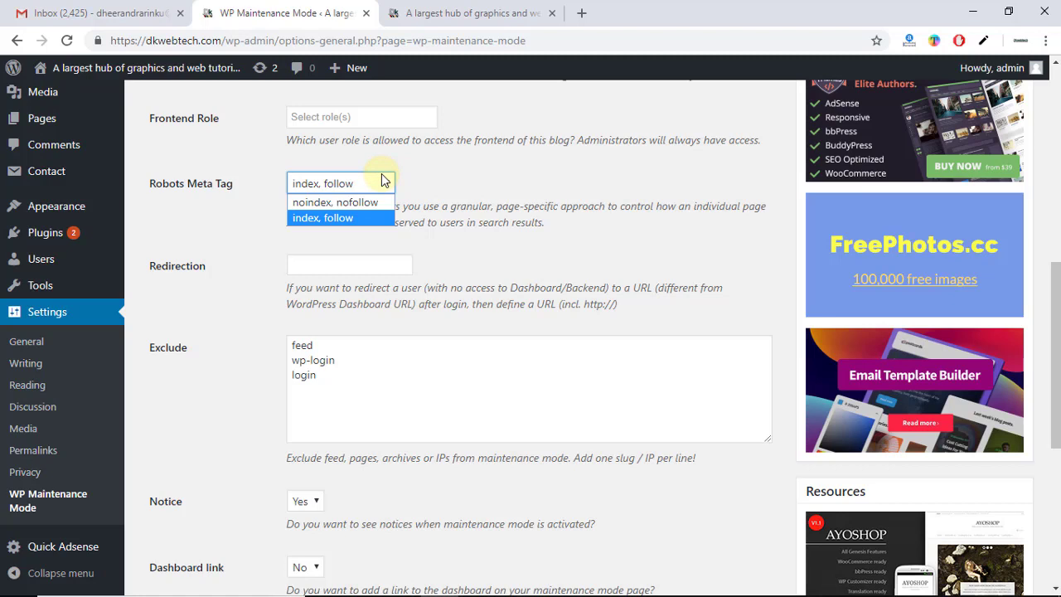
click(357, 258)
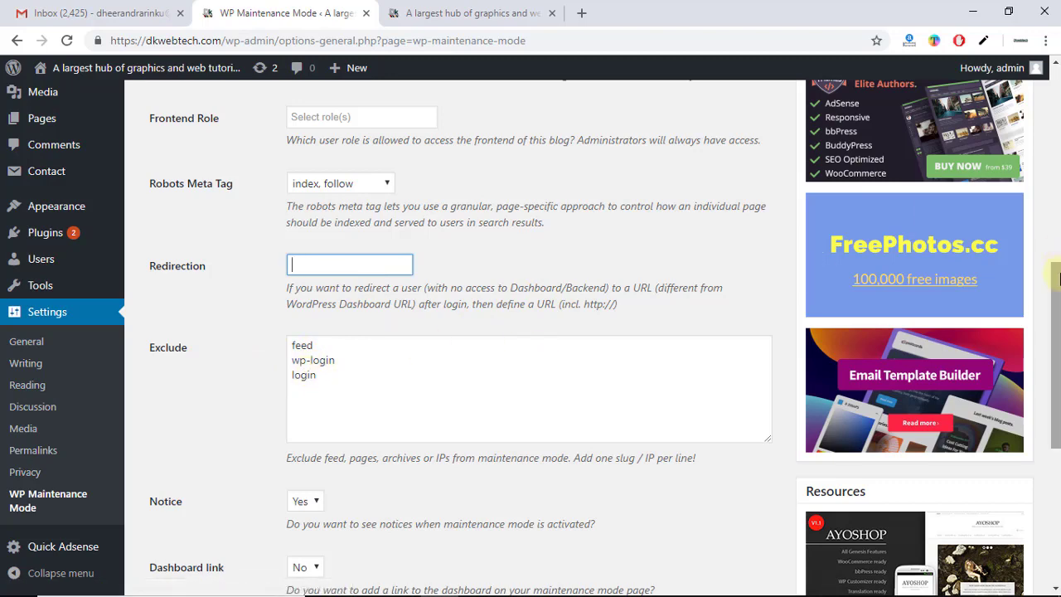
scroll(908, 361, down, 2)
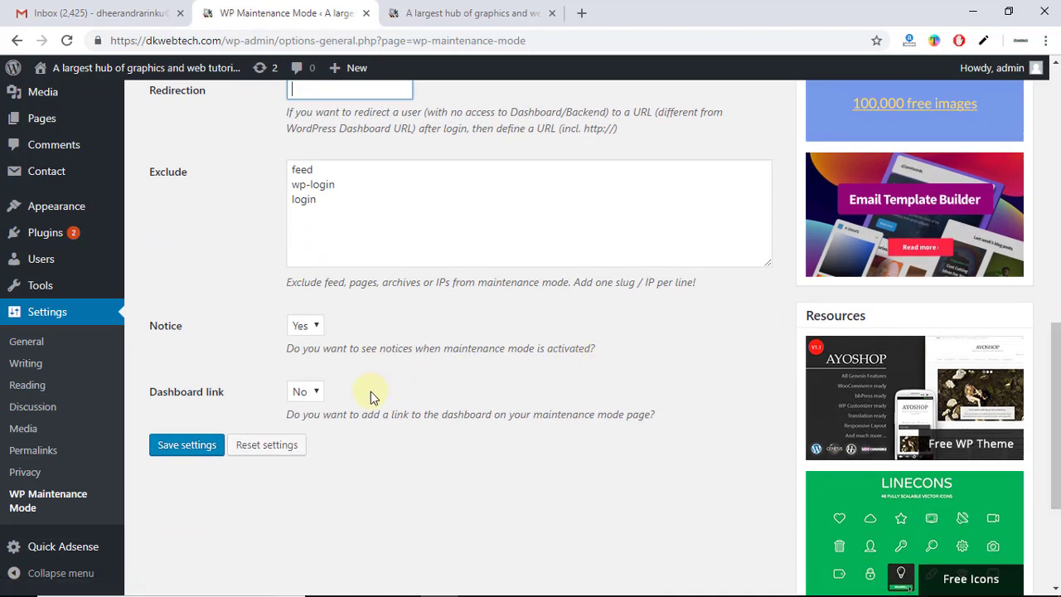
click(186, 446)
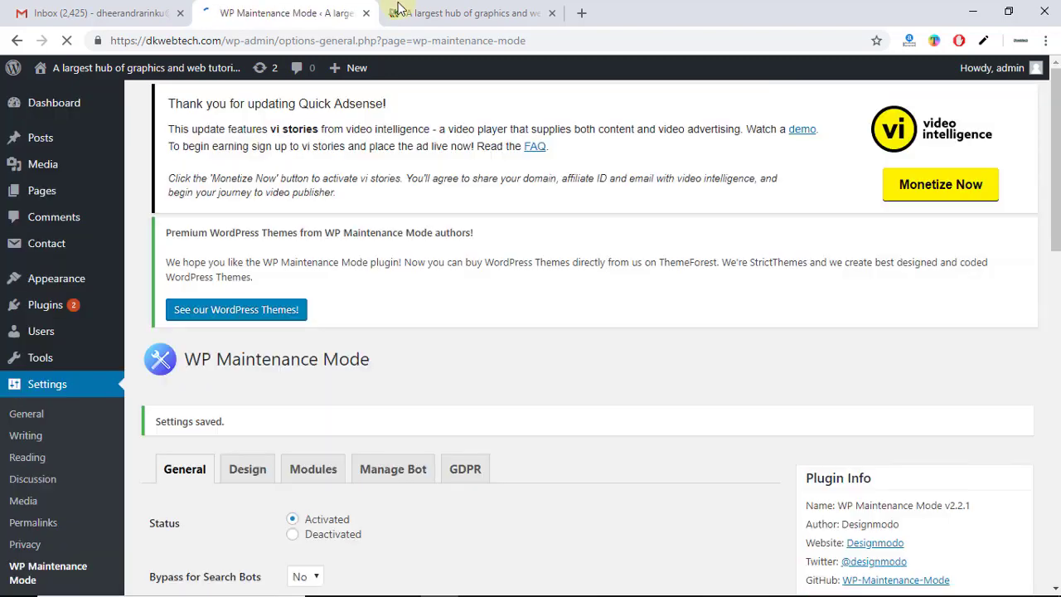
Step: Reload dkwebtech.com in its browser tab to check the maintenance page
click(406, 13)
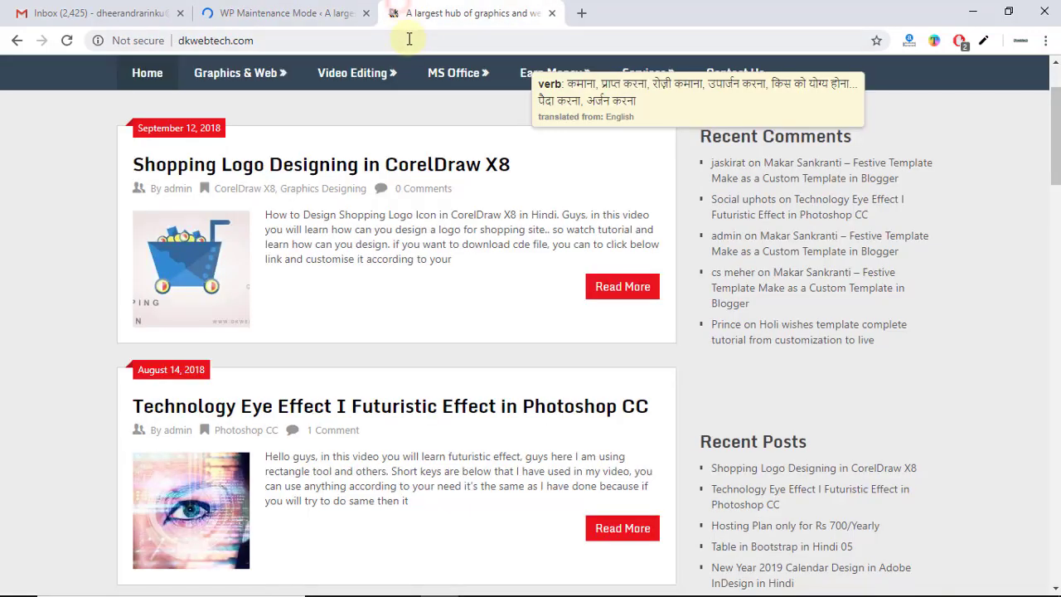
click(408, 41)
key(Return)
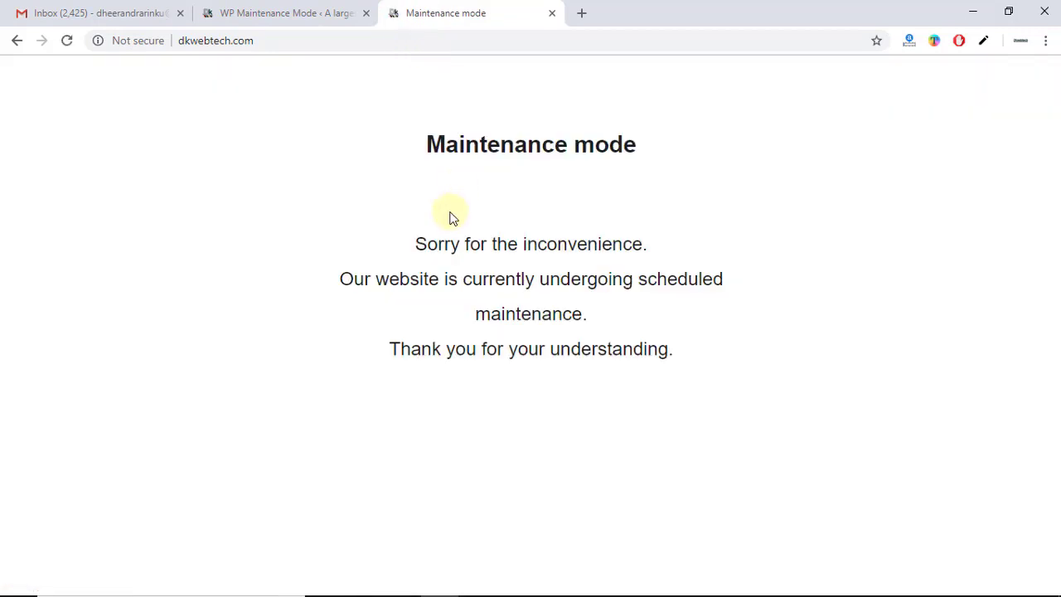
Step: Open the plugin's Design settings and compare their title, heading and text with the maintenance page at dkwebtech.com
triple_click(482, 258)
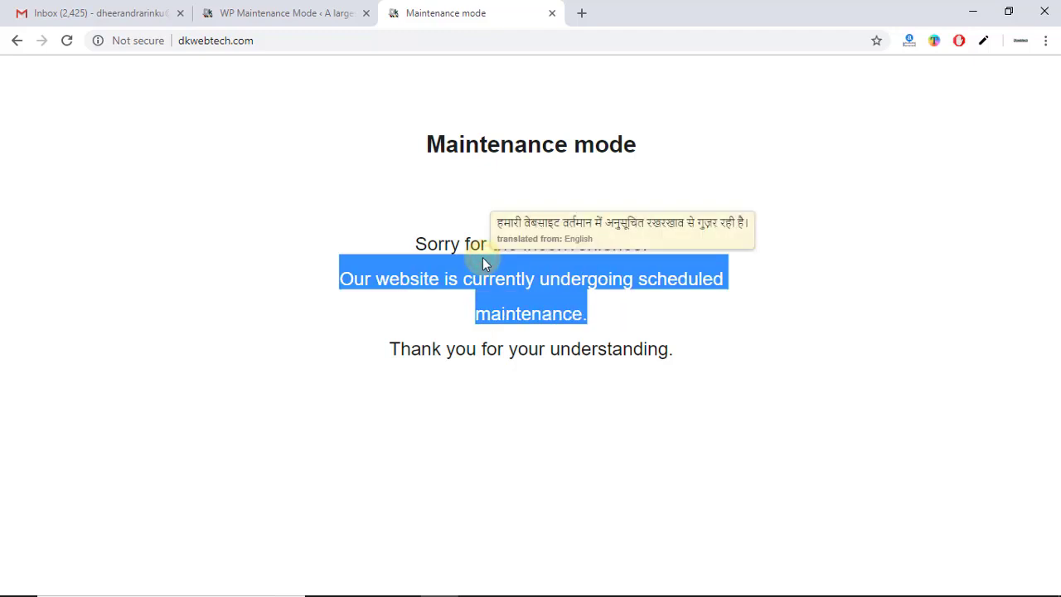
click(296, 10)
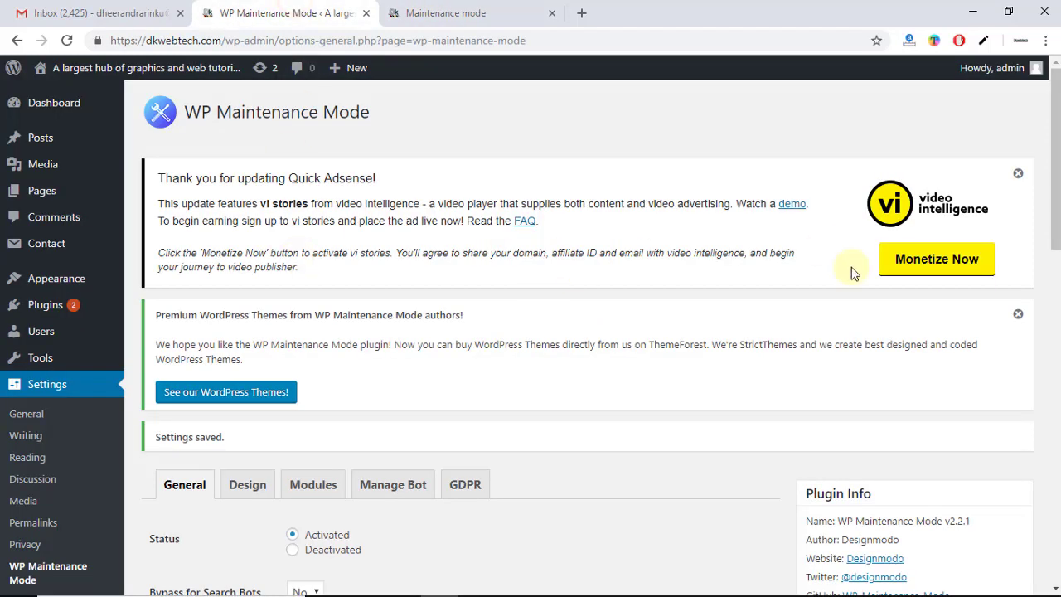
scroll(1057, 203, down, 3)
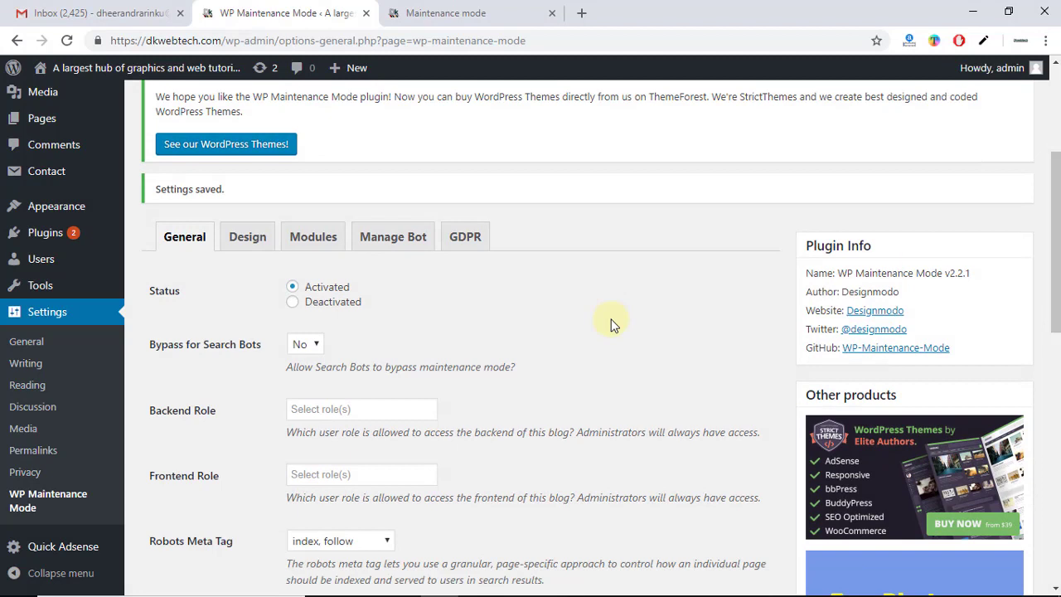
click(248, 238)
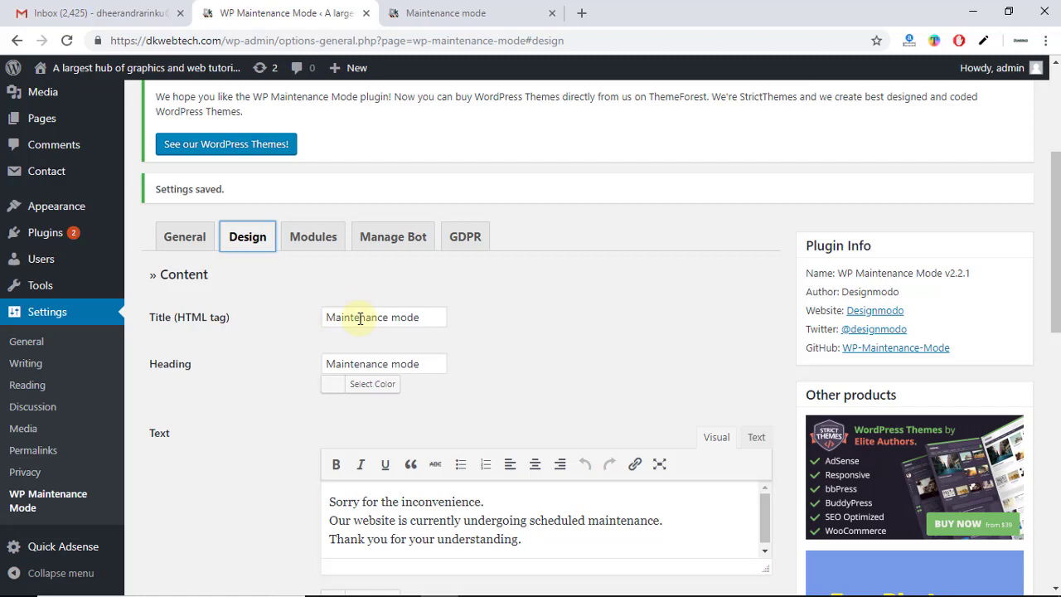
click(491, 9)
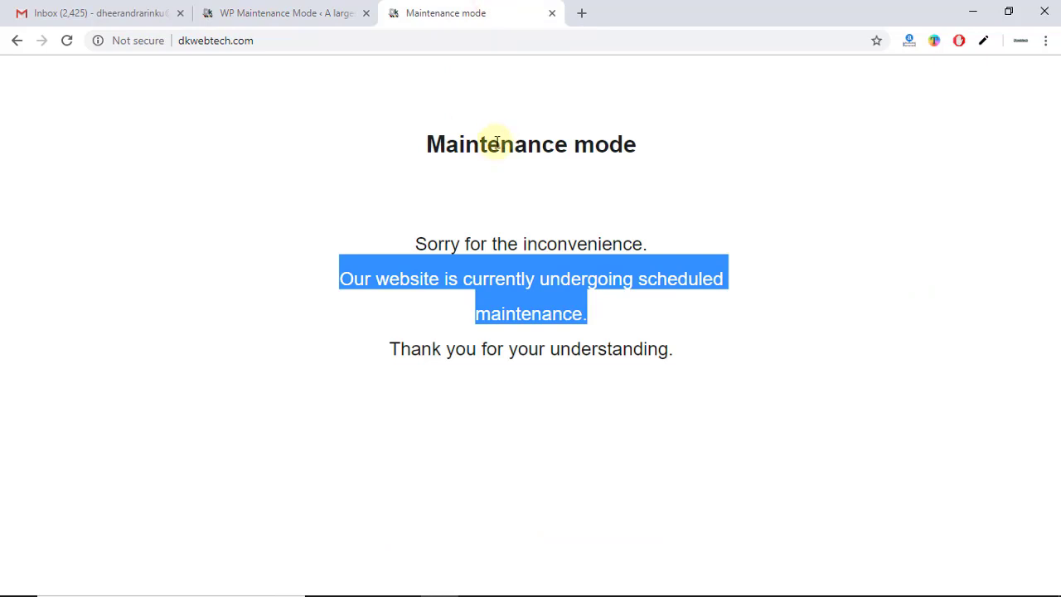
click(336, 10)
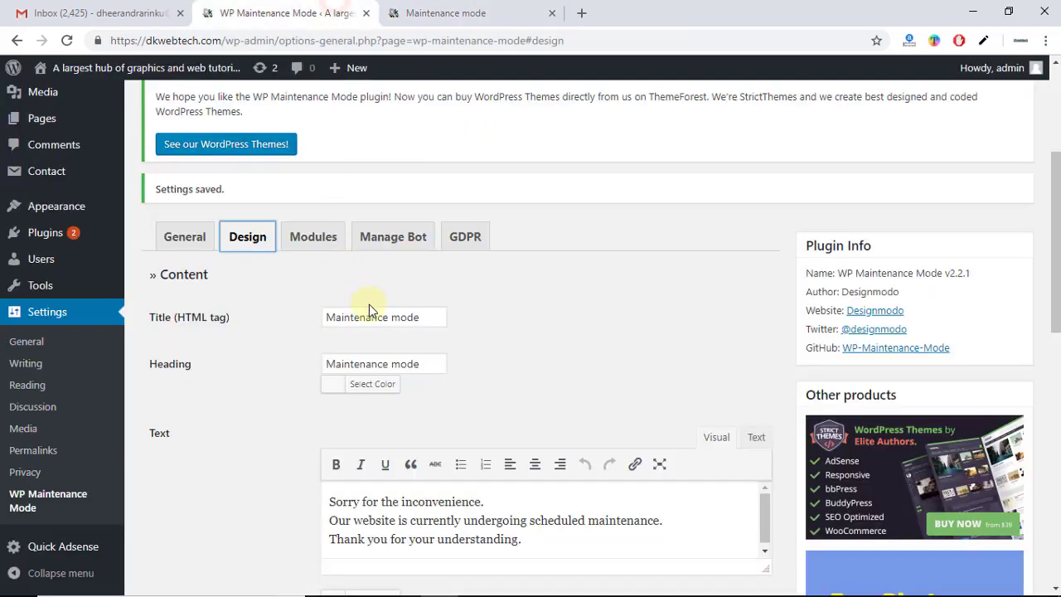
Step: Set the maintenance page heading to "Coming Soon" in the Design settings
triple_click(386, 365)
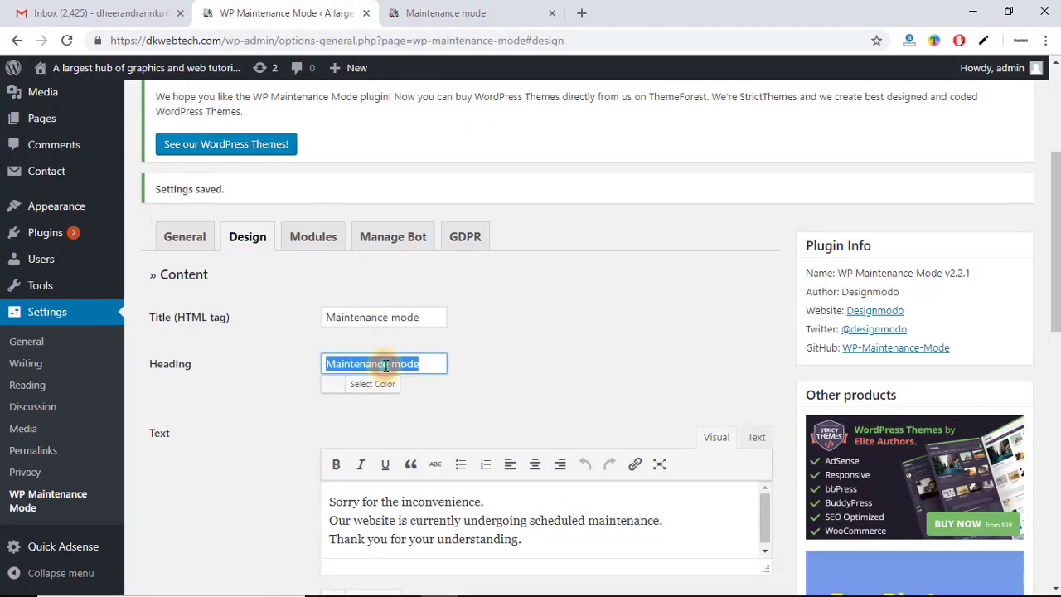
text(Coming )
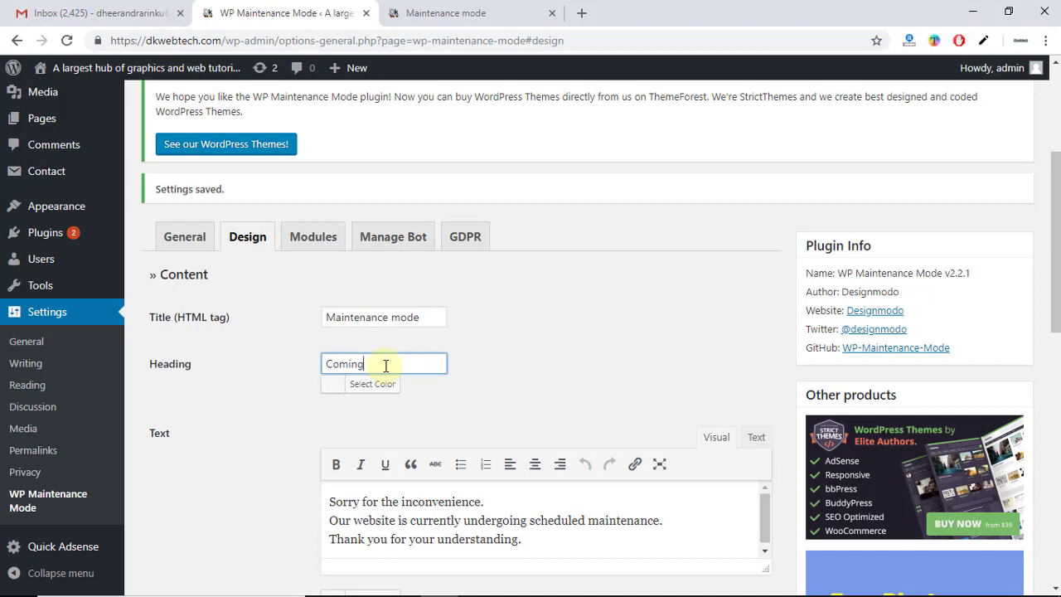
text(Soon)
Step: Delete the second and third lines of the maintenance text, keeping only "Sorry for the inconvenience."
drag(1055, 307, 1058, 381)
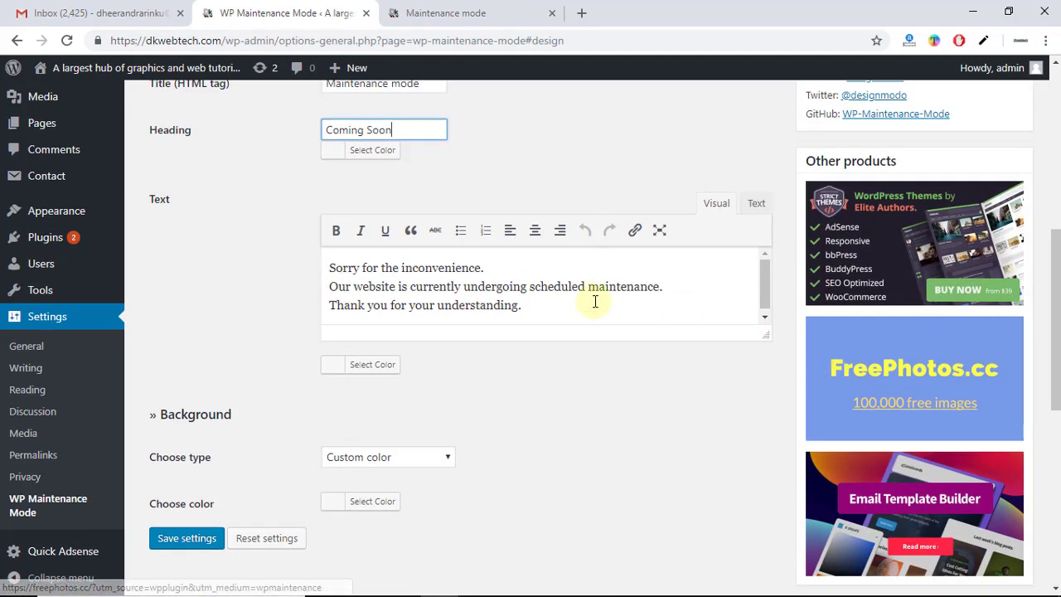
triple_click(550, 298)
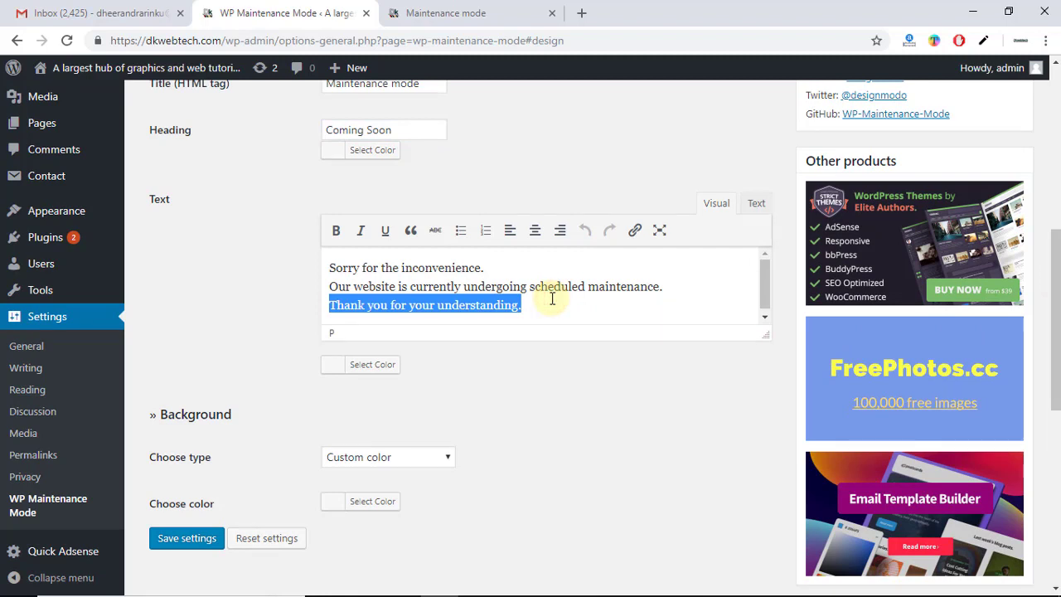
key(BackSpace)
key(BackSpace)
key(BackSpace)
key(BackSpace)
key(BackSpace)
key(BackSpace)
key(BackSpace)
key(BackSpace)
key(BackSpace)
key(BackSpace)
key(BackSpace)
key(BackSpace)
key(BackSpace)
key(BackSpace)
key(BackSpace)
key(BackSpace)
key(BackSpace)
key(BackSpace)
key(BackSpace)
key(BackSpace)
key(BackSpace)
key(BackSpace)
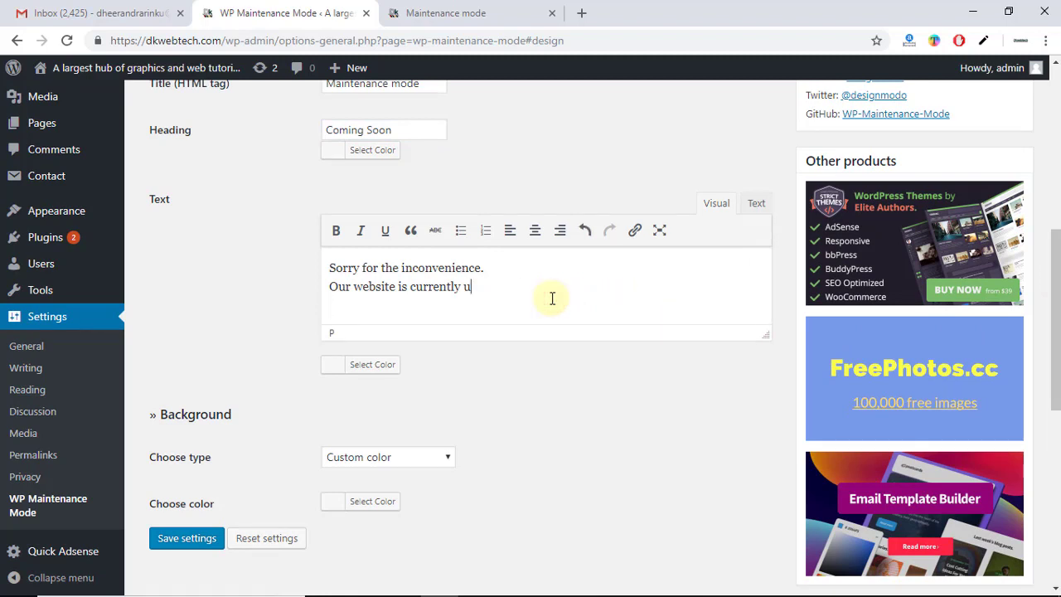
key(BackSpace)
key(BackSpace)
key(BackSpace)
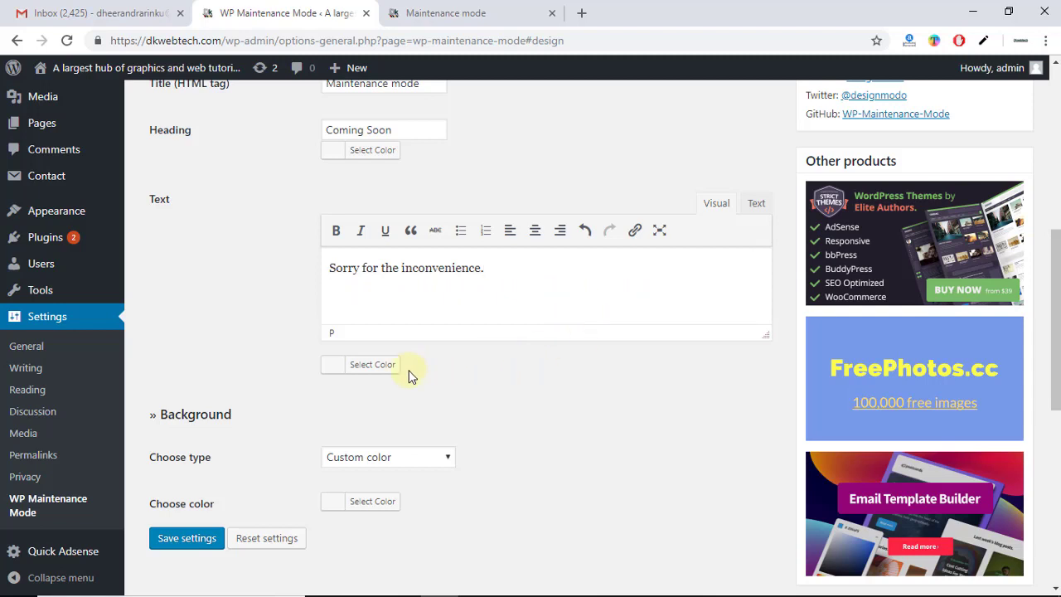
Step: Set the background type to Predefined background, choose the image of the straight road between hills, and save the settings
click(355, 456)
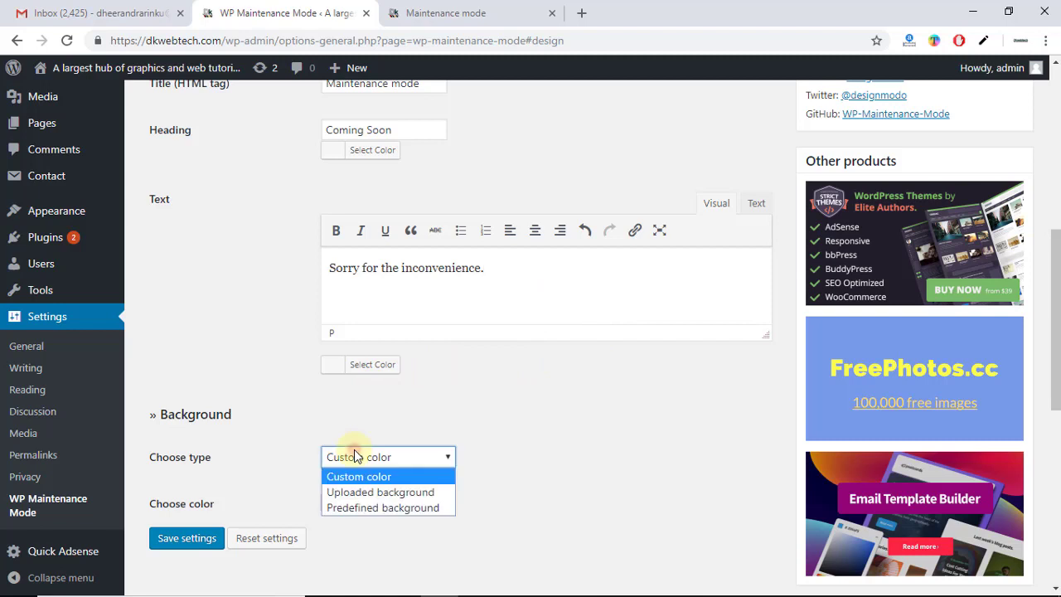
click(361, 493)
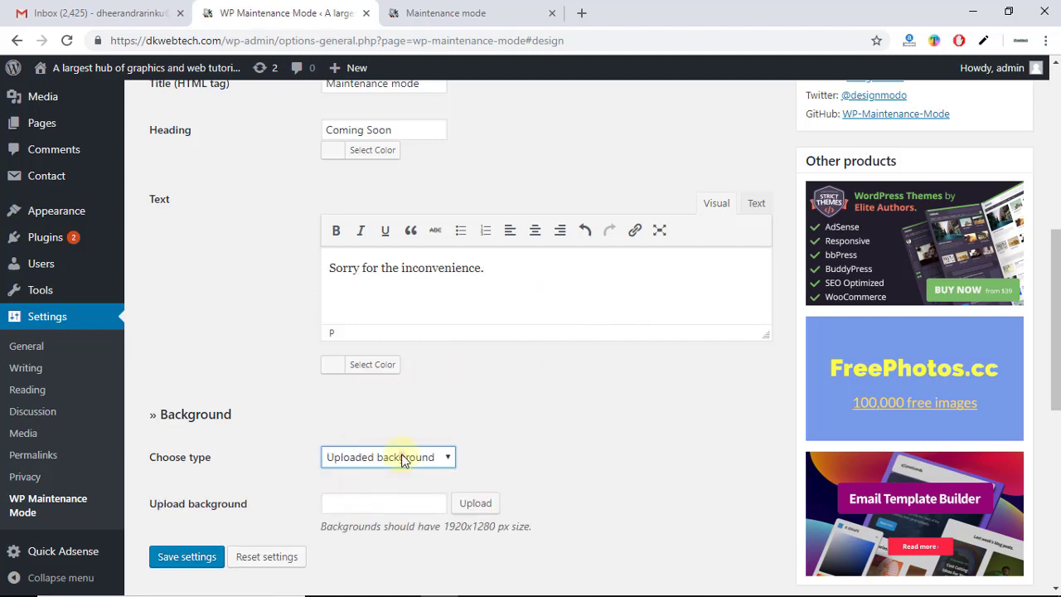
click(402, 454)
click(384, 507)
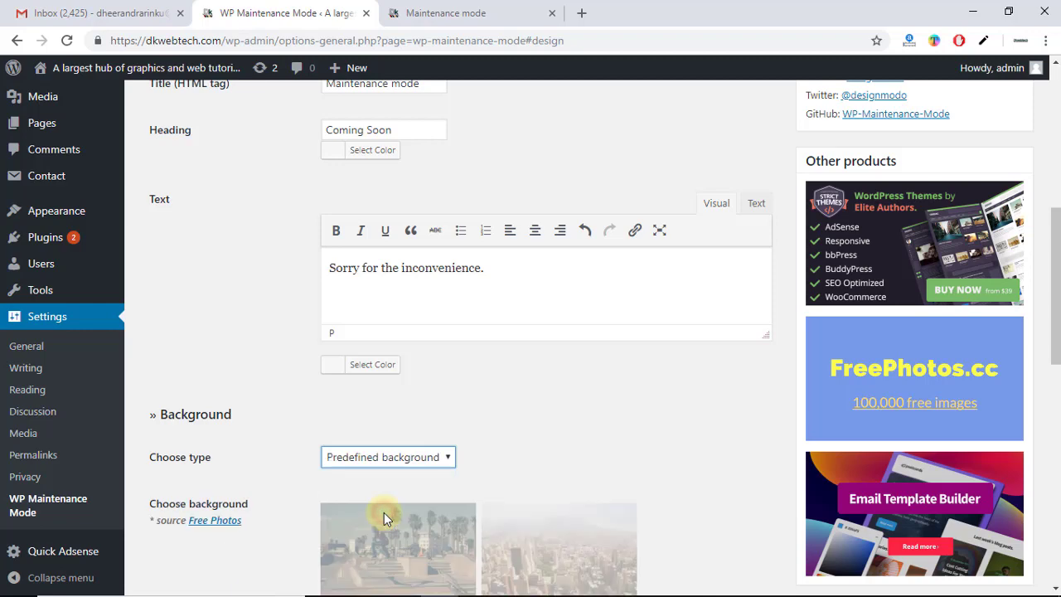
drag(1057, 260, 1056, 410)
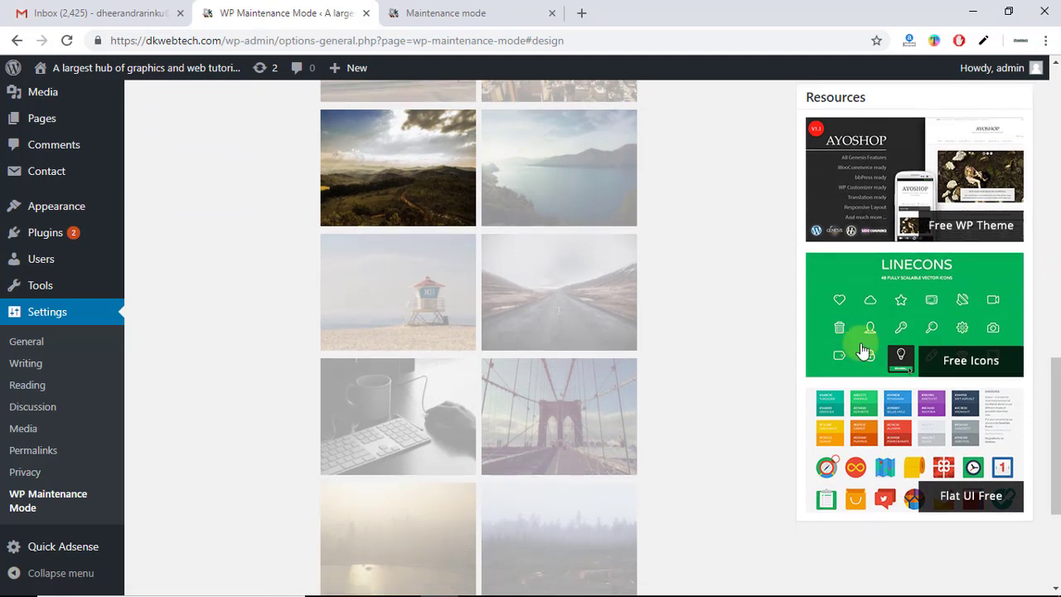
click(571, 301)
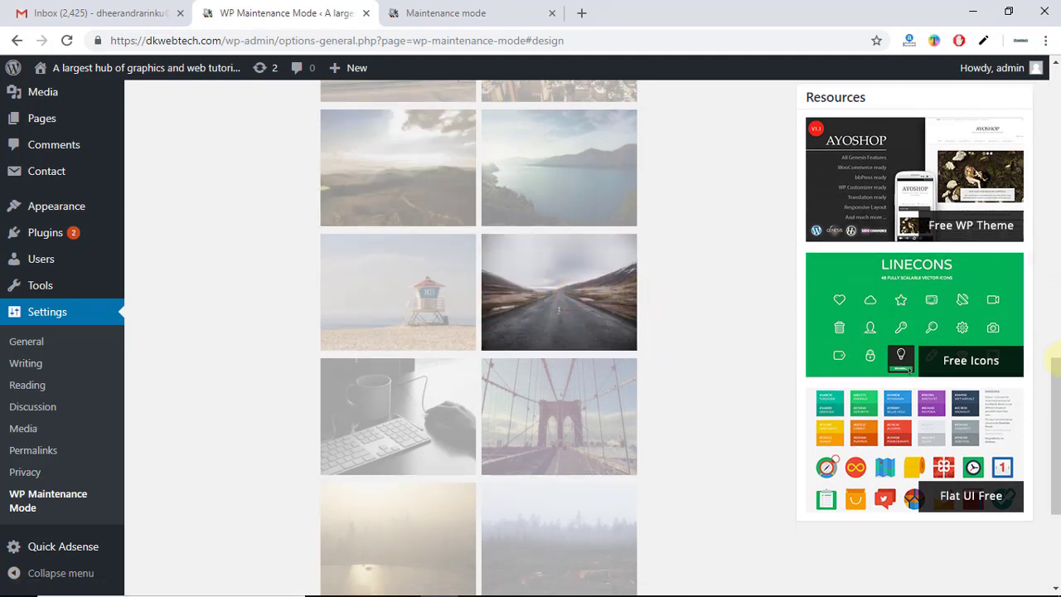
drag(1056, 504, 1055, 572)
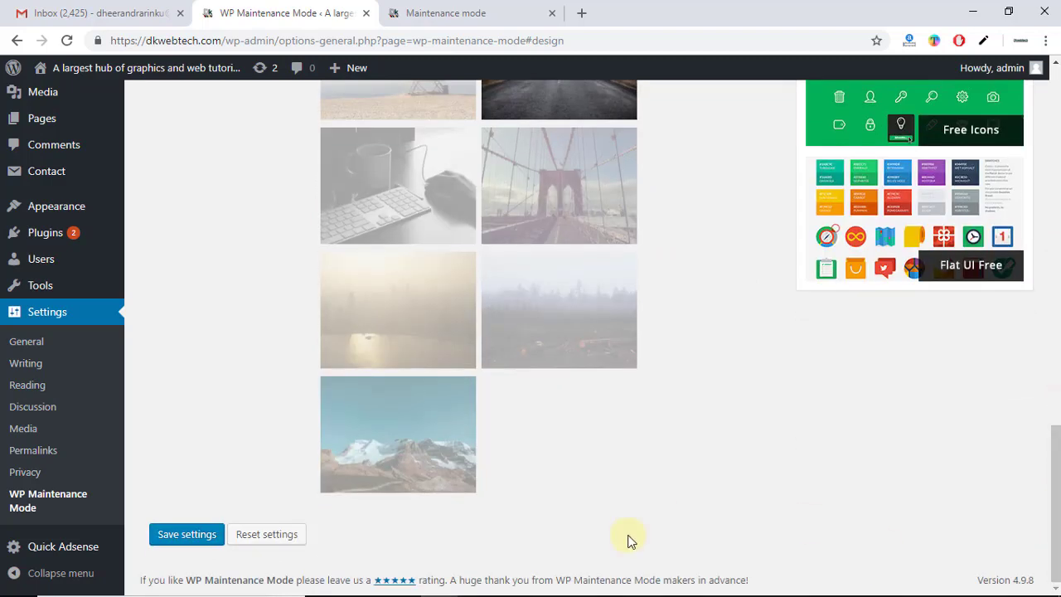
click(206, 535)
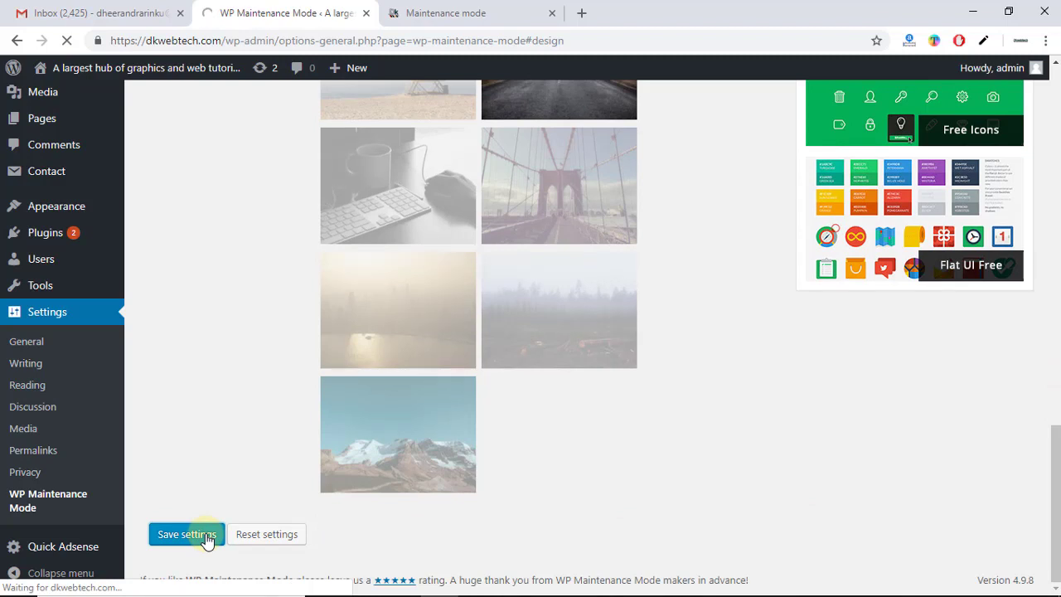
Step: Reload dkwebtech.com in its browser tab to check the redesigned maintenance page
click(440, 7)
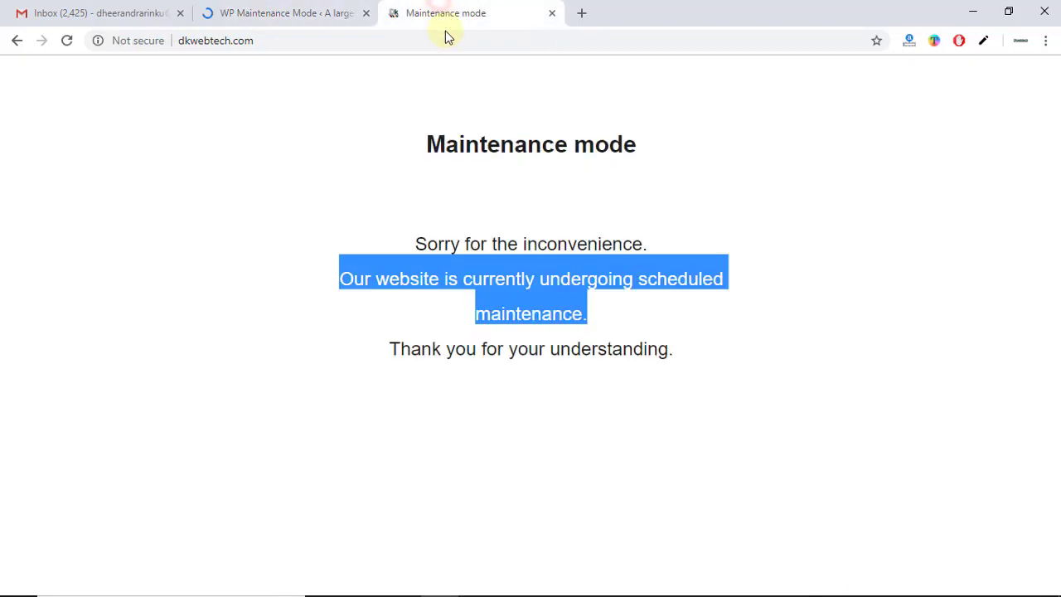
click(447, 35)
key(Return)
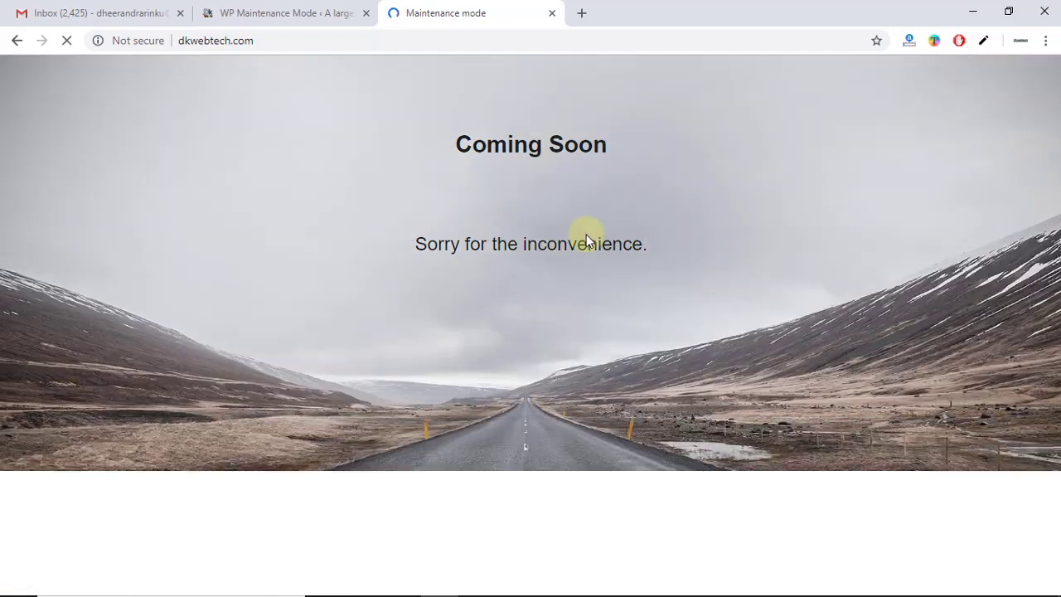
mouse_move(586, 234)
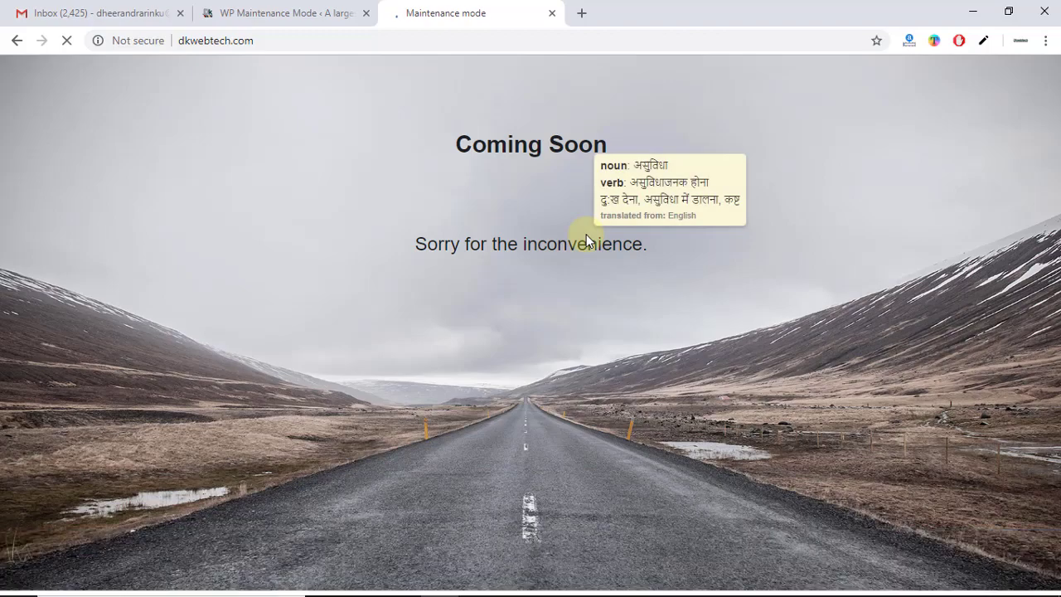
Step: In the plugin's Modules settings, set Show countdown to Yes and the remaining time to 1 day and 20 minutes, keeping the hours
click(276, 12)
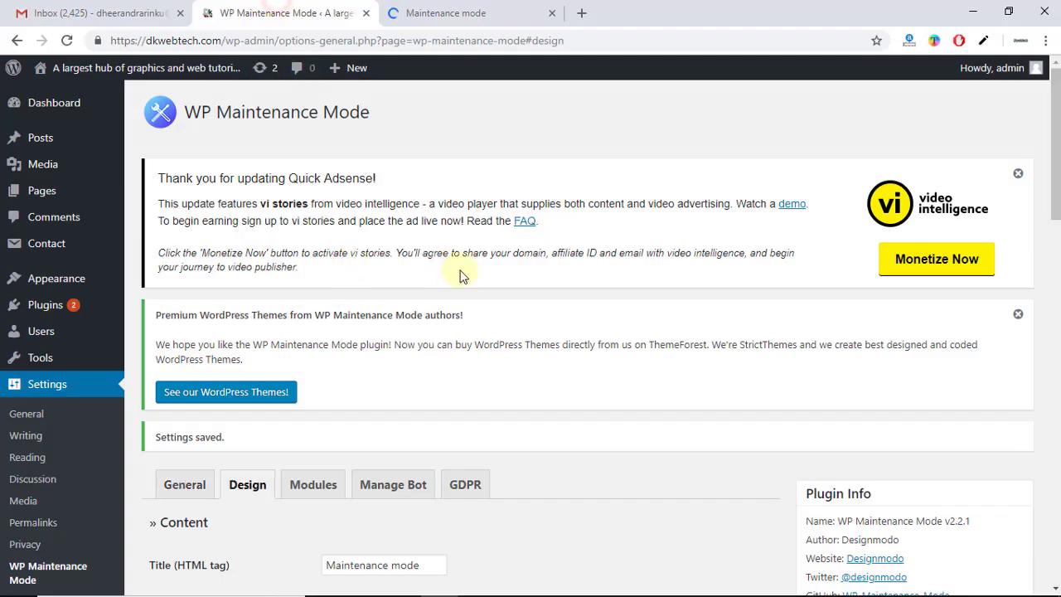
click(315, 492)
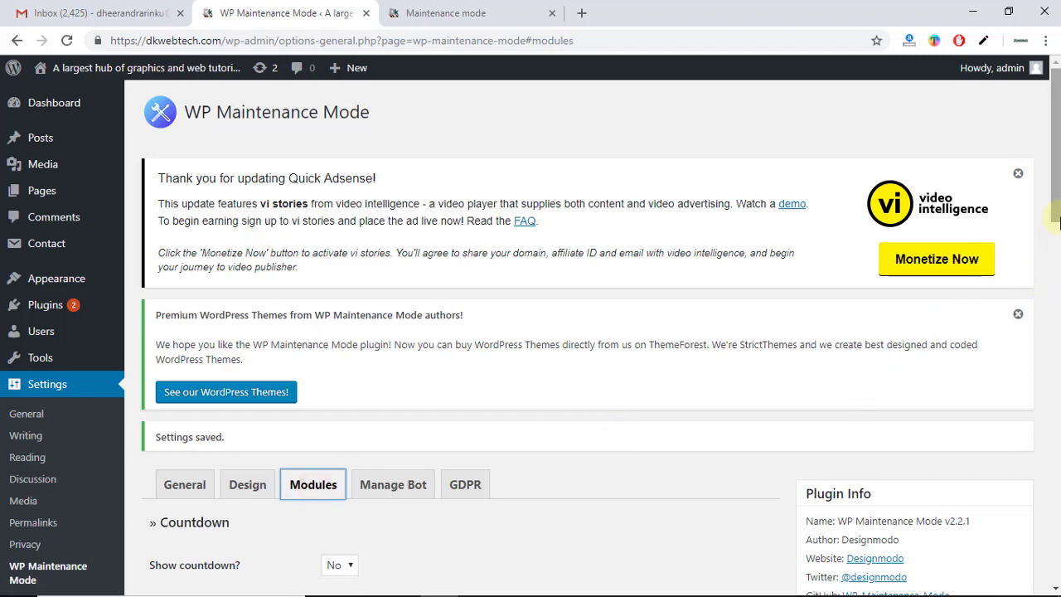
drag(1056, 229, 1058, 308)
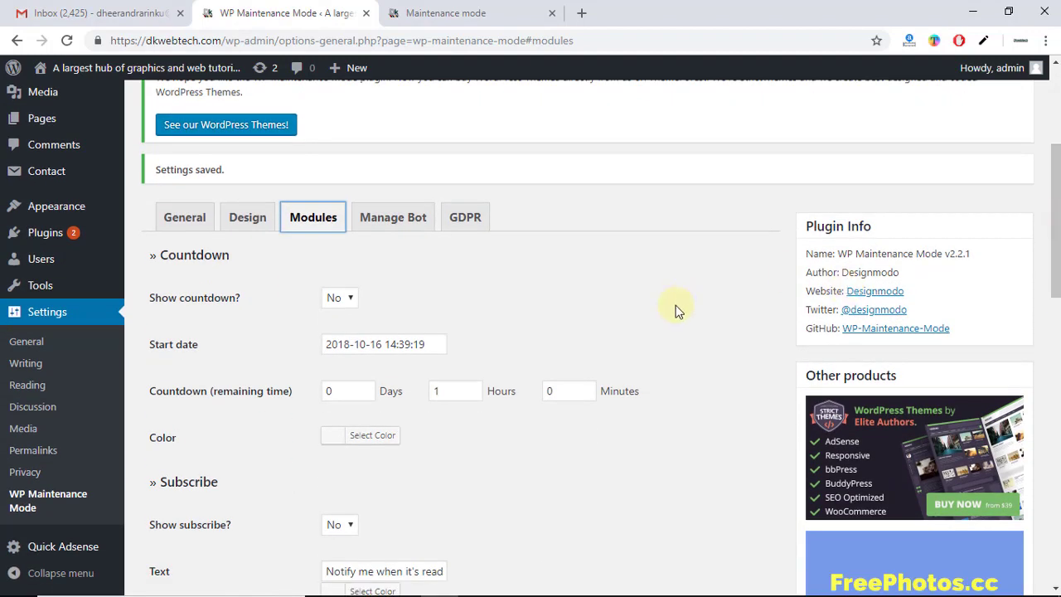
click(334, 299)
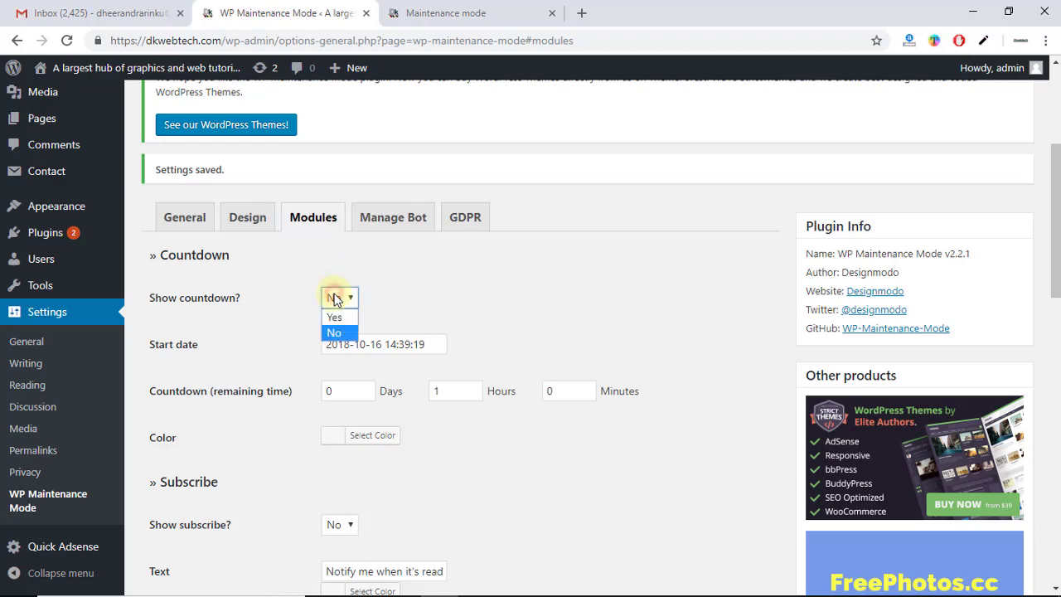
click(337, 315)
double_click(342, 395)
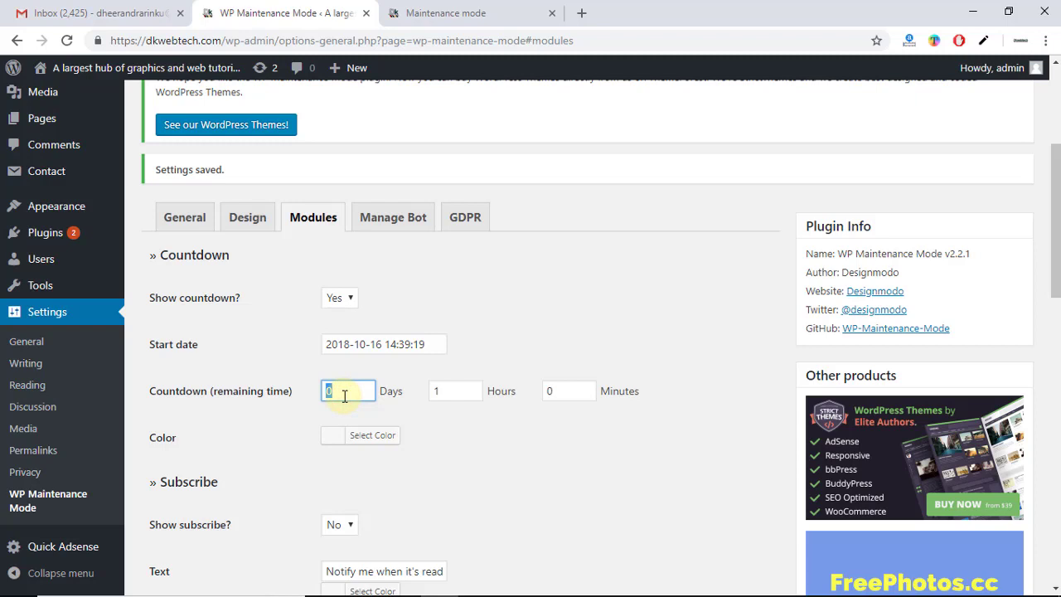
text(1)
double_click(550, 391)
text(2)
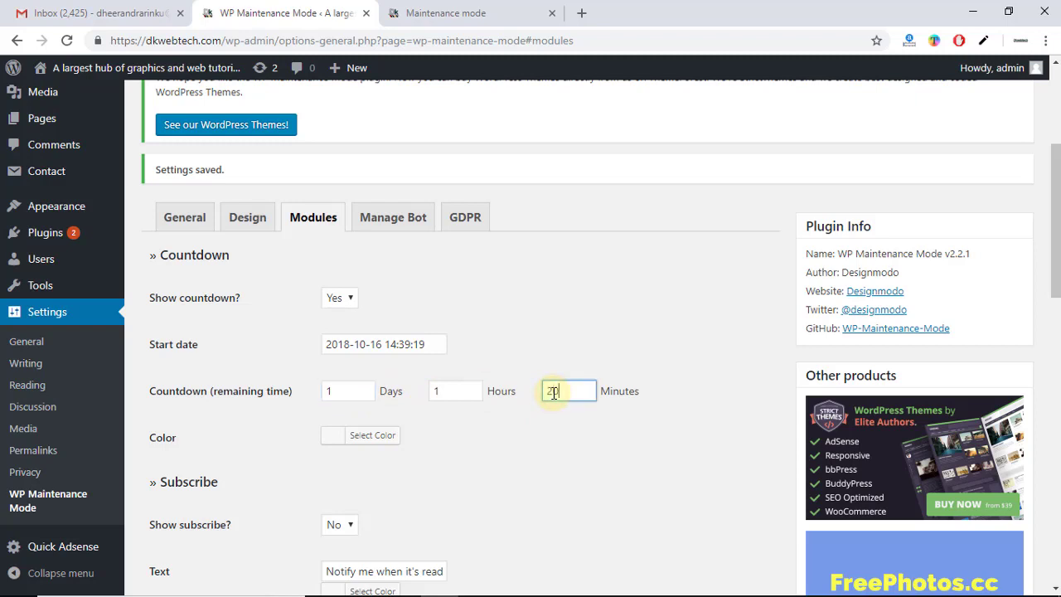
click(583, 468)
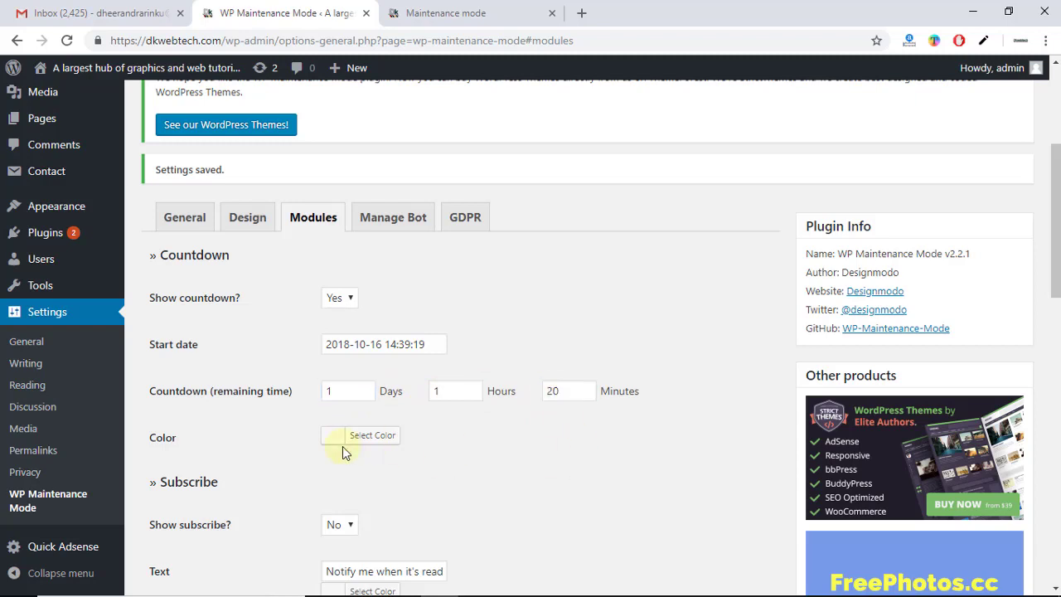
Step: View the current maintenance page in its browser tab and return to the plugin's countdown settings
click(466, 12)
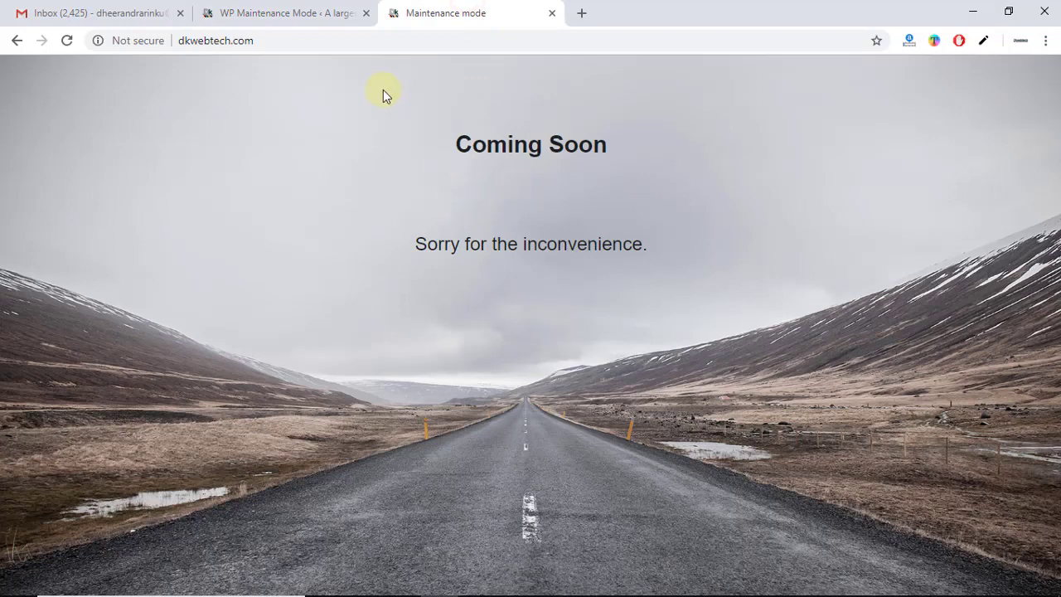
click(279, 8)
click(406, 8)
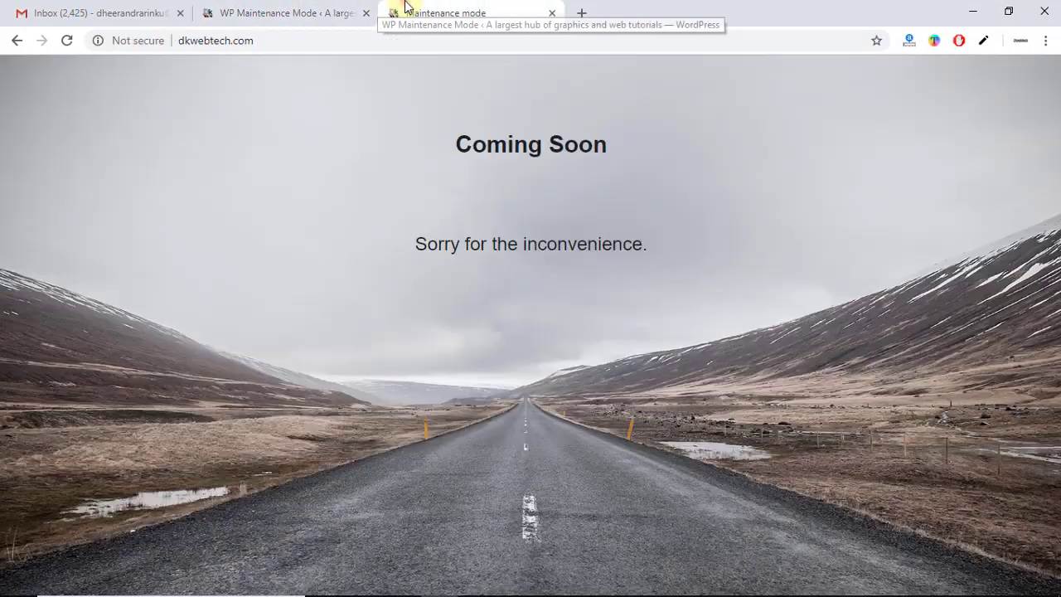
click(289, 12)
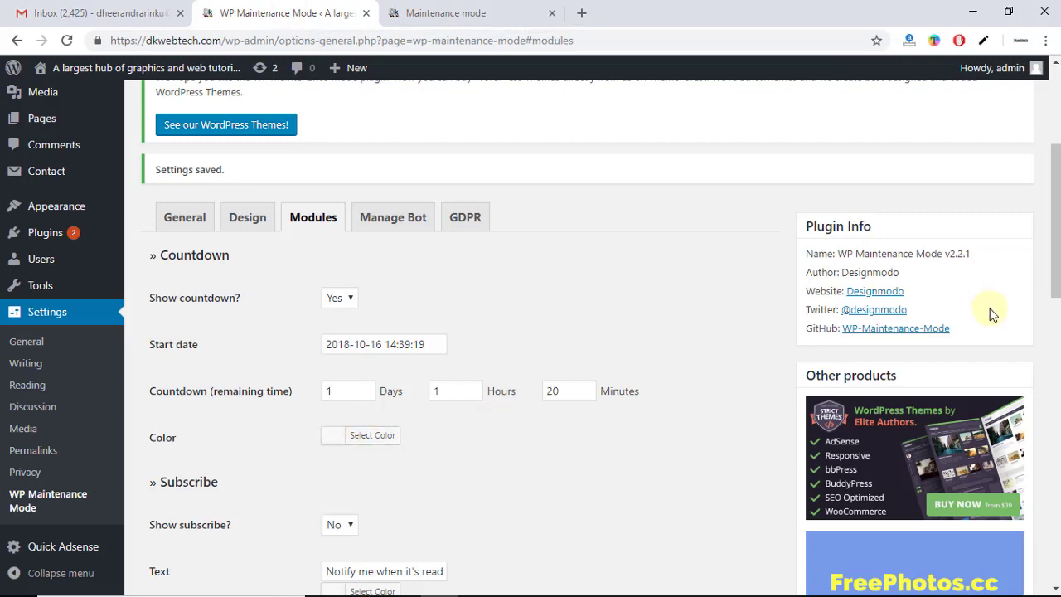
Step: Set Show subscribe to Yes in the Subscribe section of the plugin's Modules settings
scroll(952, 348, down, 4)
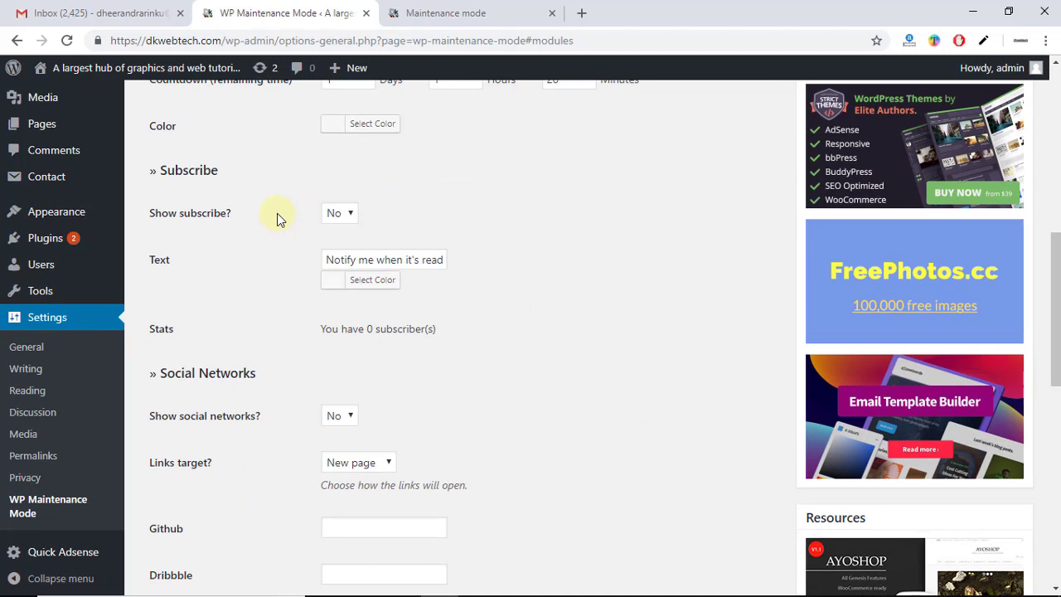
click(476, 10)
click(296, 10)
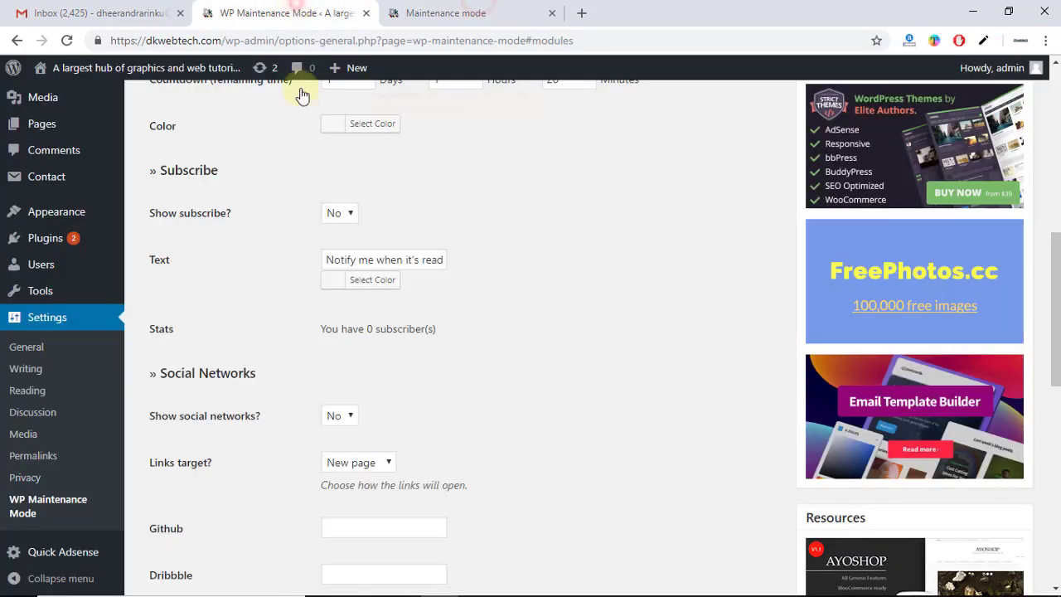
click(348, 217)
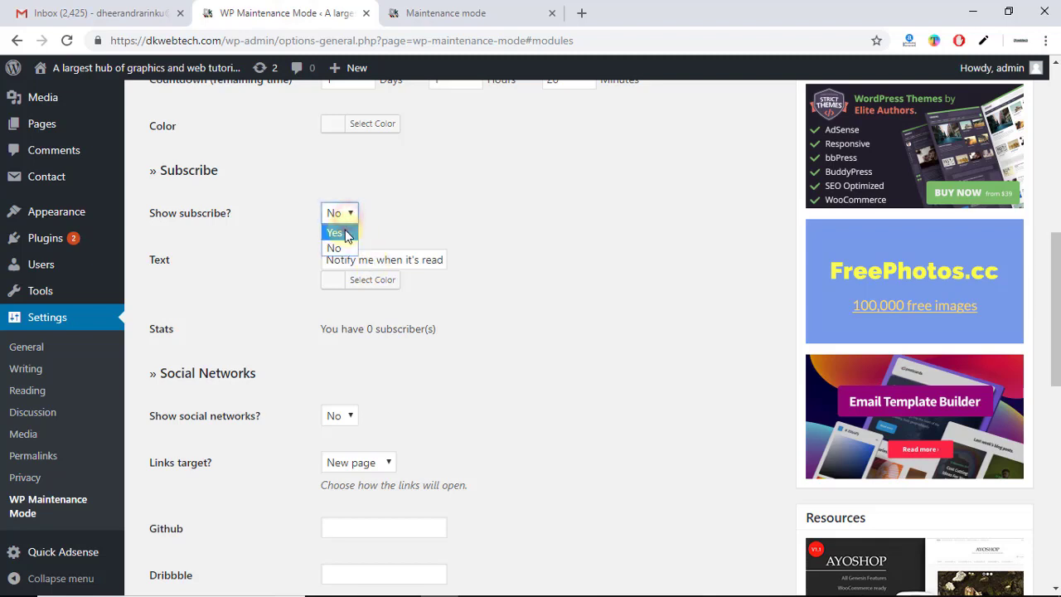
click(341, 234)
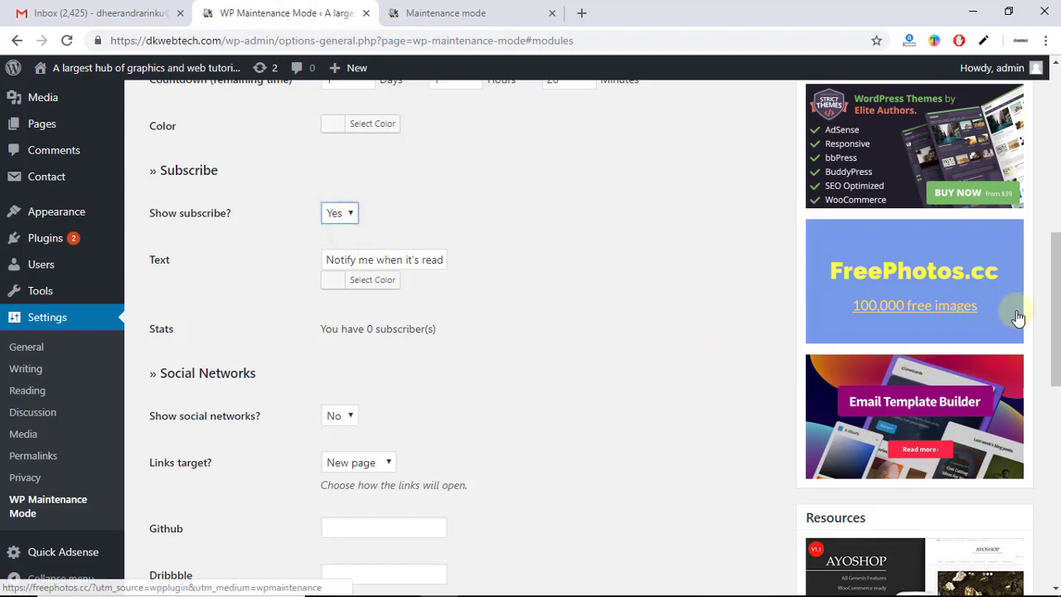
Step: Set Show social networks to Yes, keep the links target as New page, and save the settings
drag(1056, 323, 1055, 373)
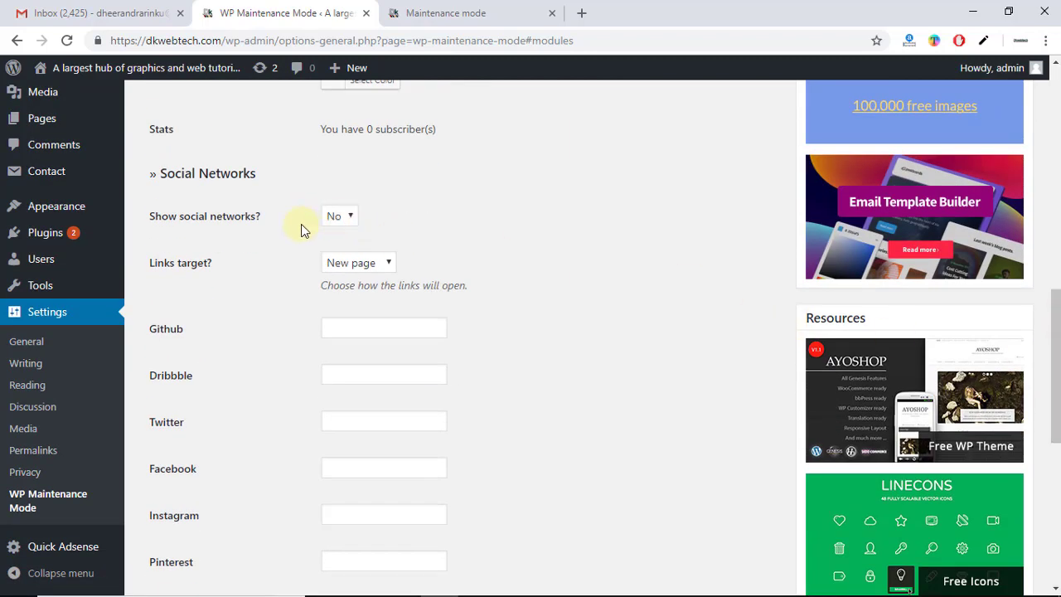
click(347, 217)
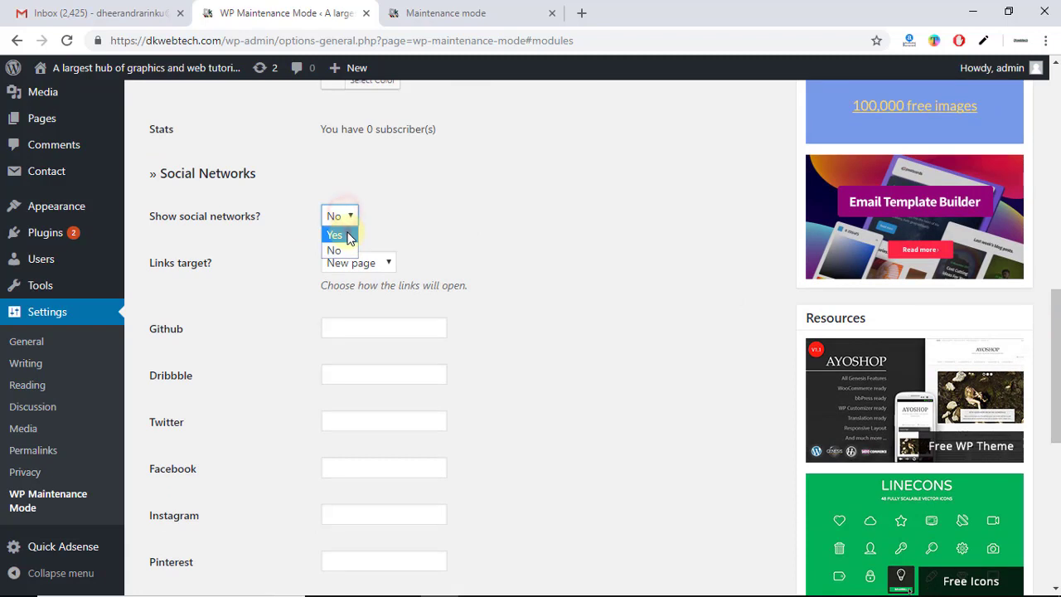
click(349, 236)
click(356, 260)
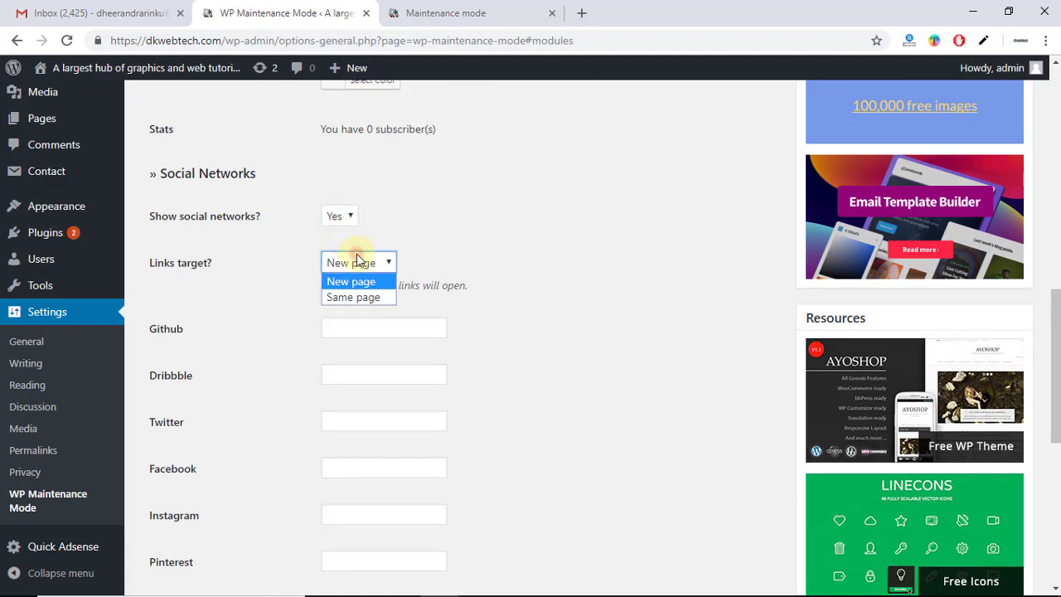
click(368, 264)
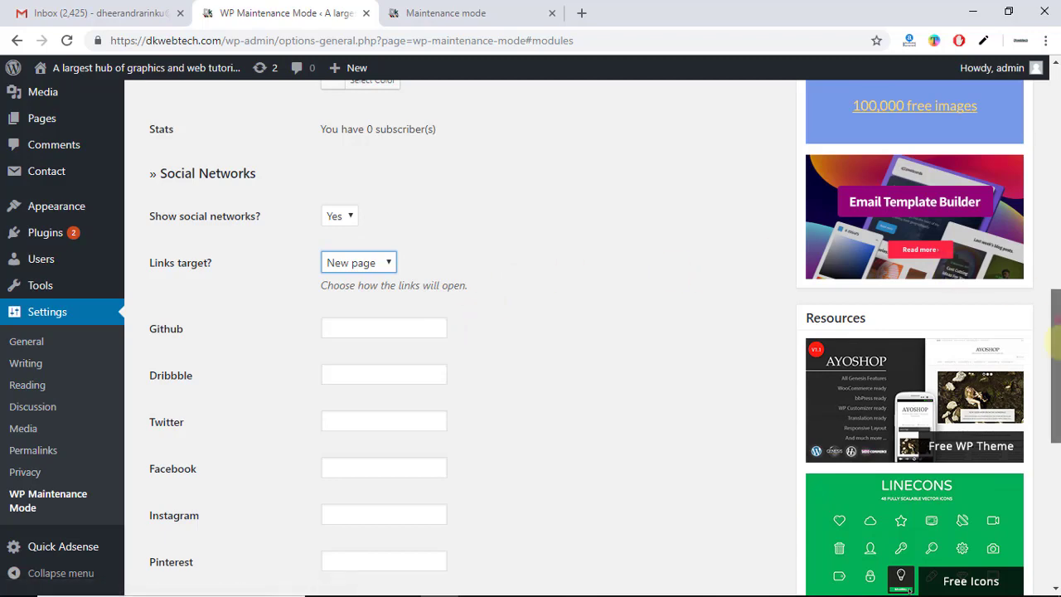
drag(1054, 319, 1054, 469)
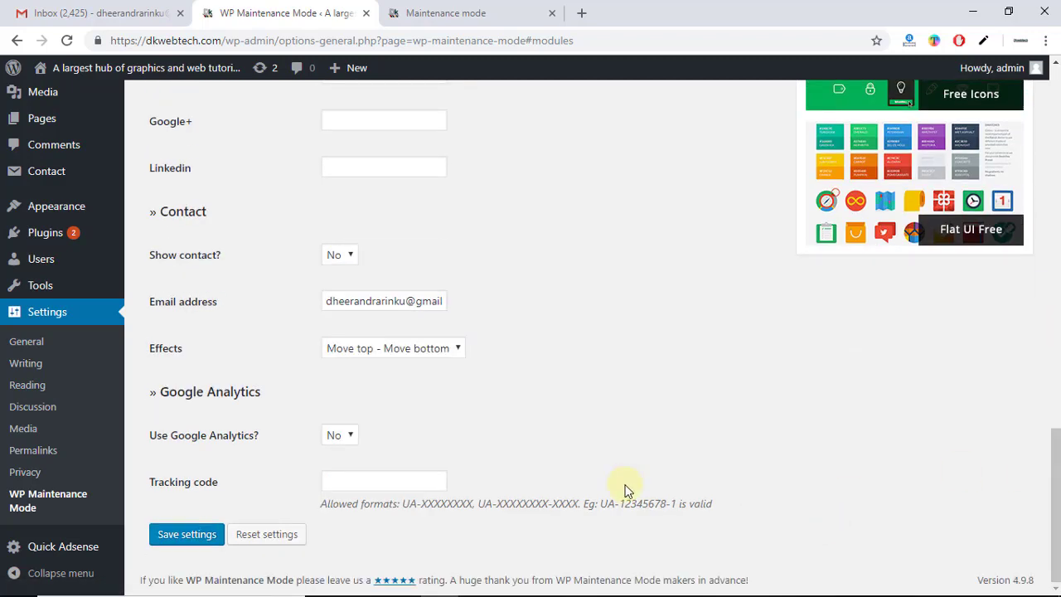
click(201, 537)
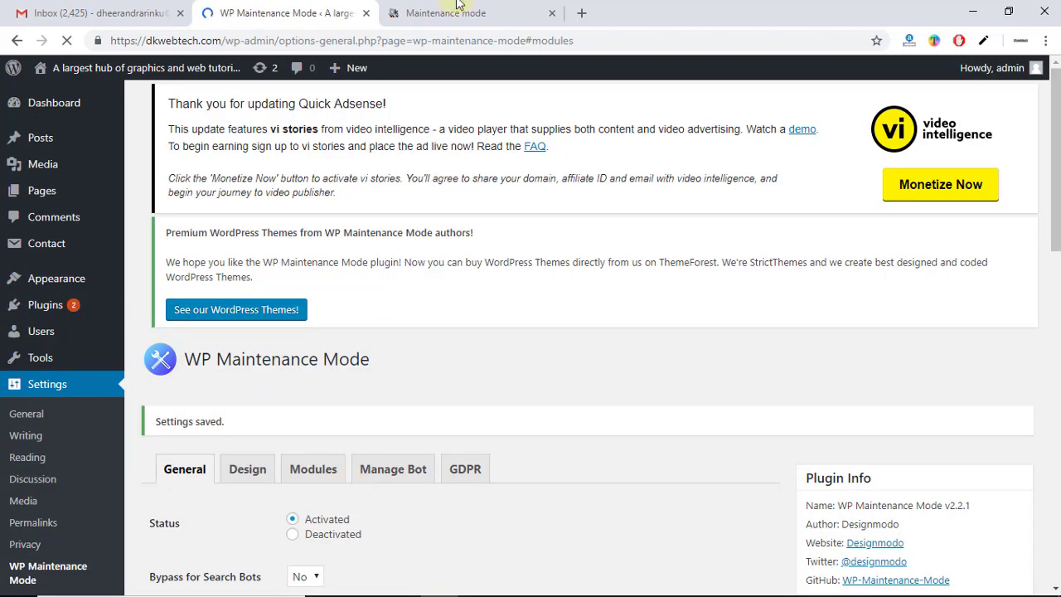
Step: Reload dkwebtech.com in its browser tab and check the countdown and subscribe form on the maintenance page
click(459, 10)
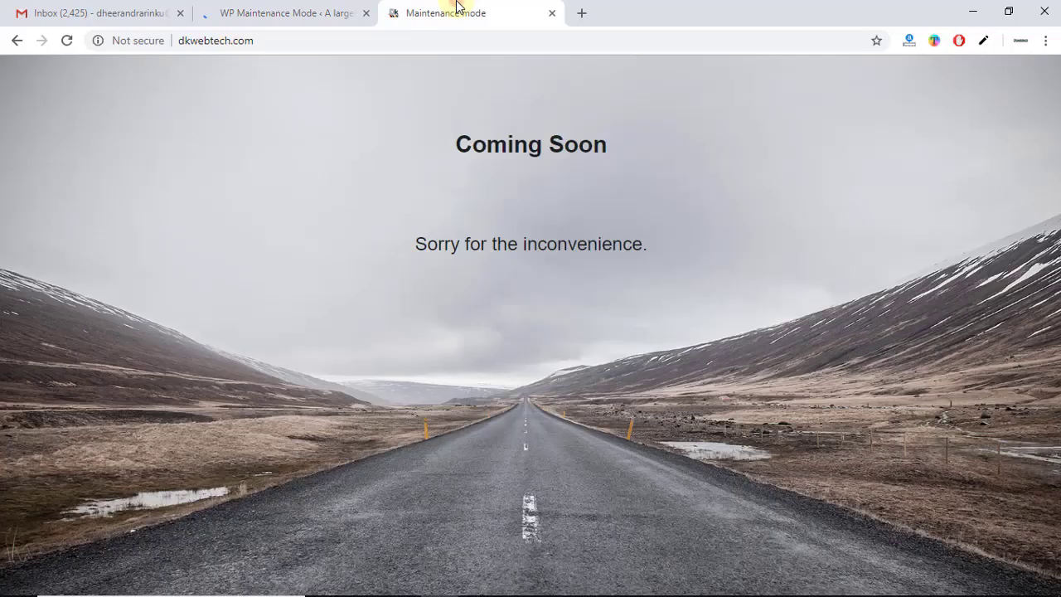
click(467, 32)
key(Return)
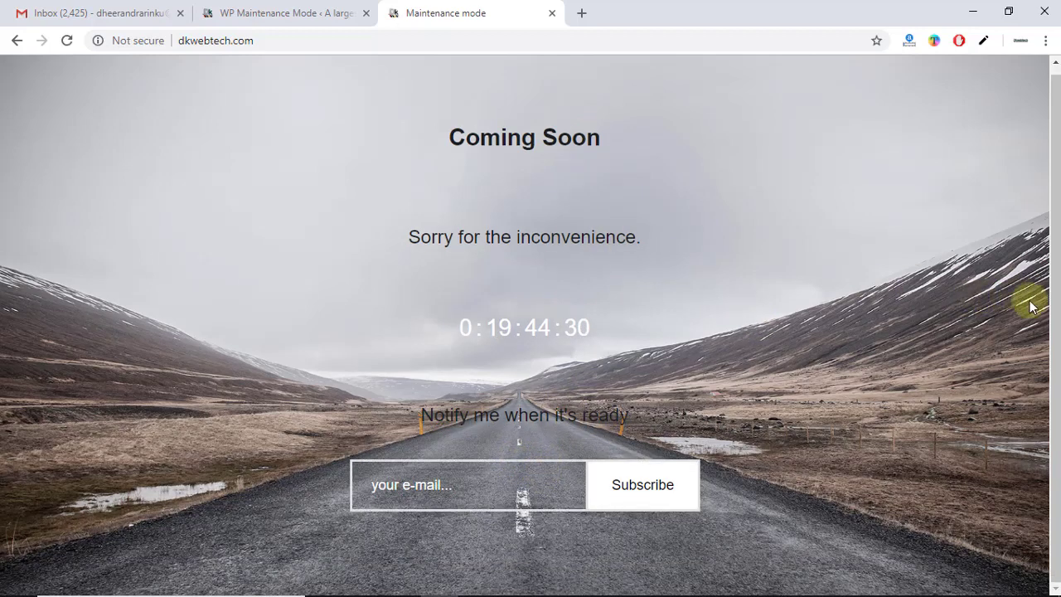
drag(1049, 346, 1042, 286)
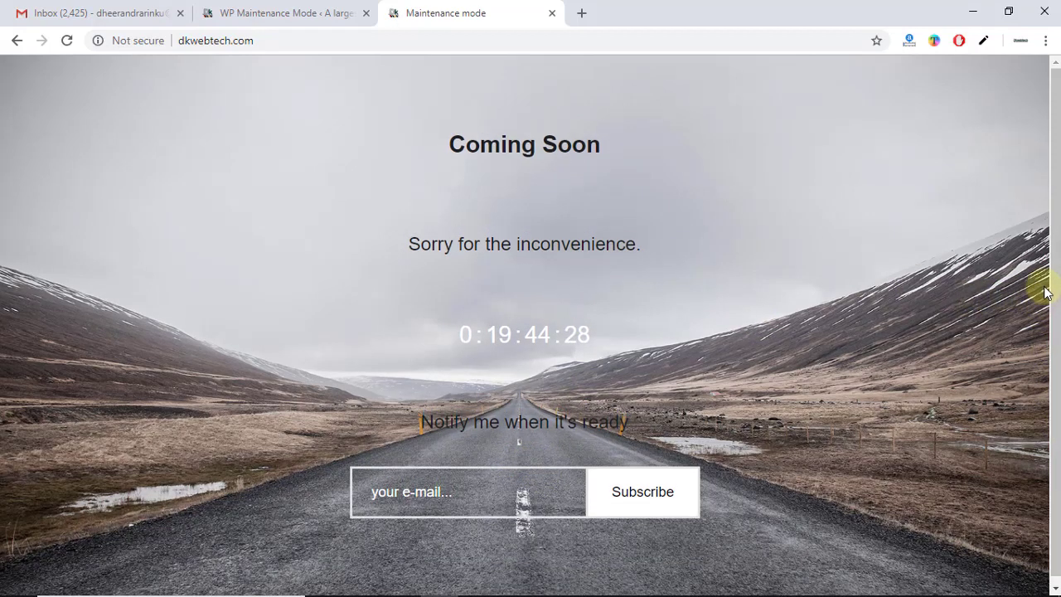
Step: Copy the Facebook profile address from a new browser tab into the plugin's Facebook field under Social Networks
click(306, 12)
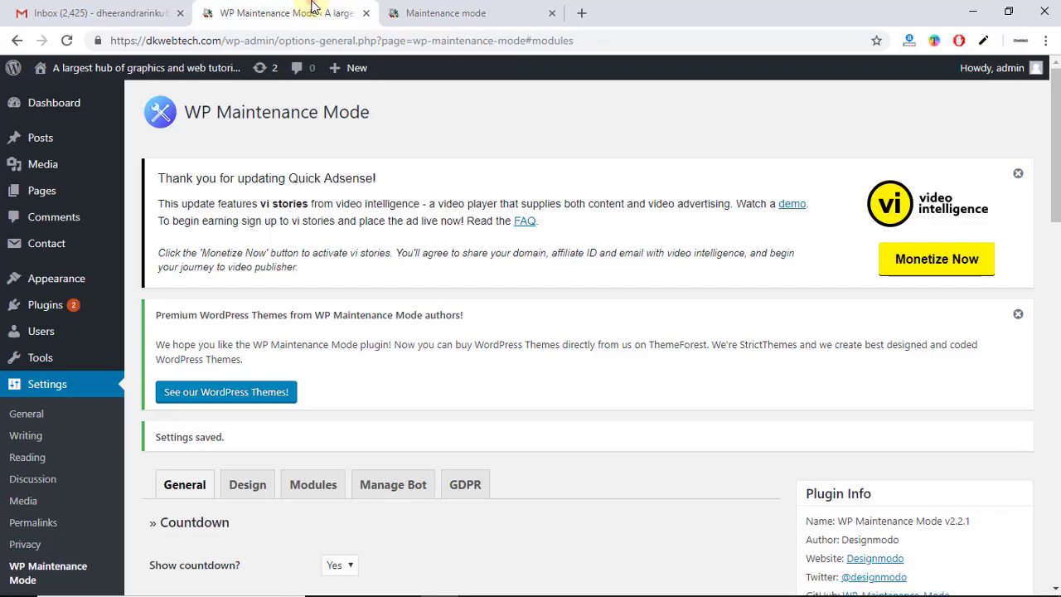
drag(1055, 203, 1054, 458)
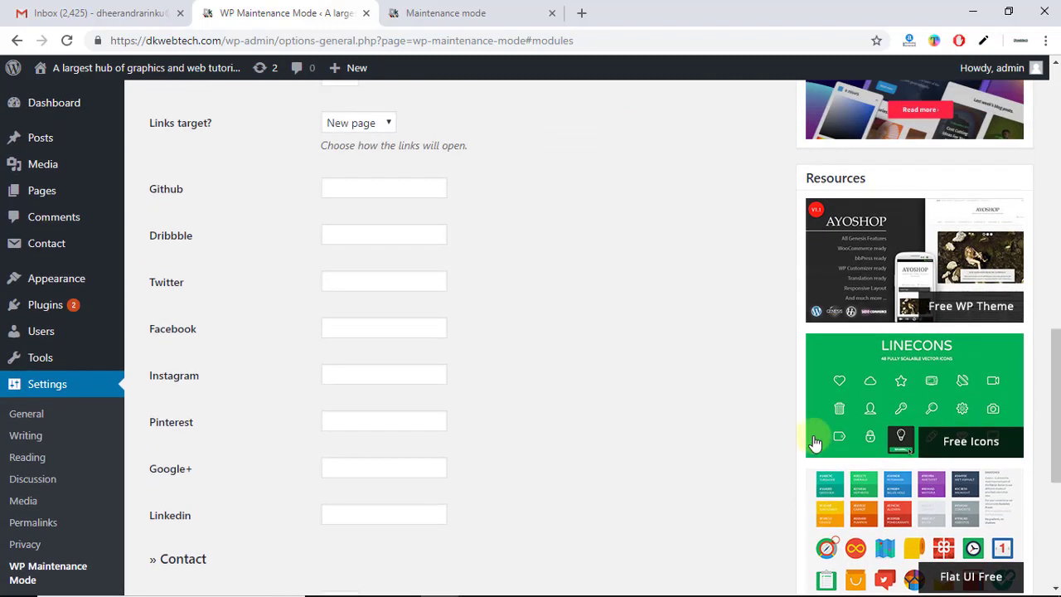
click(582, 12)
text(facebook.com/dheerandrarinku)
key(Return)
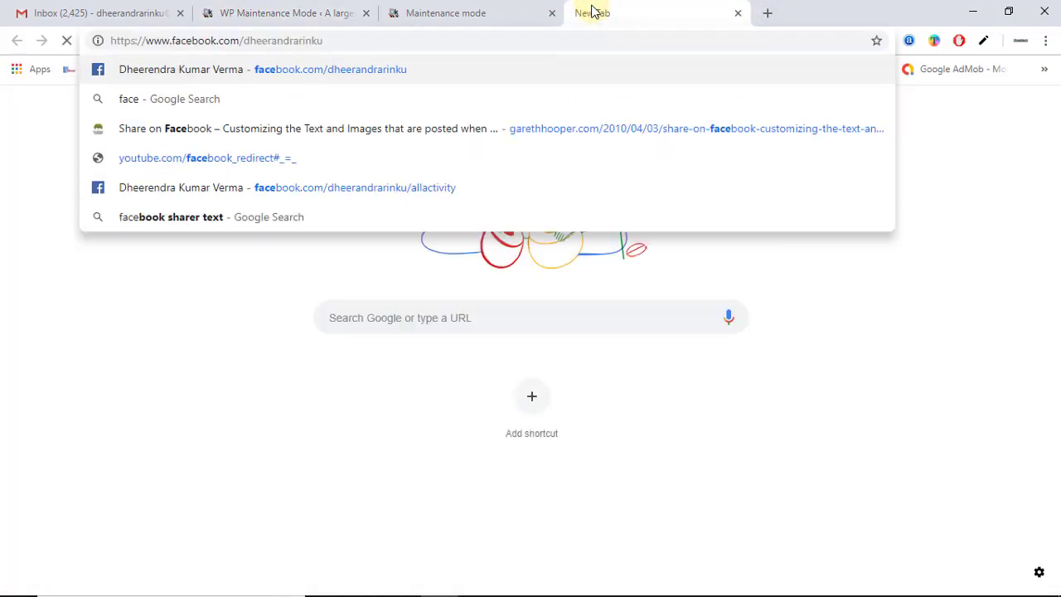
click(608, 41)
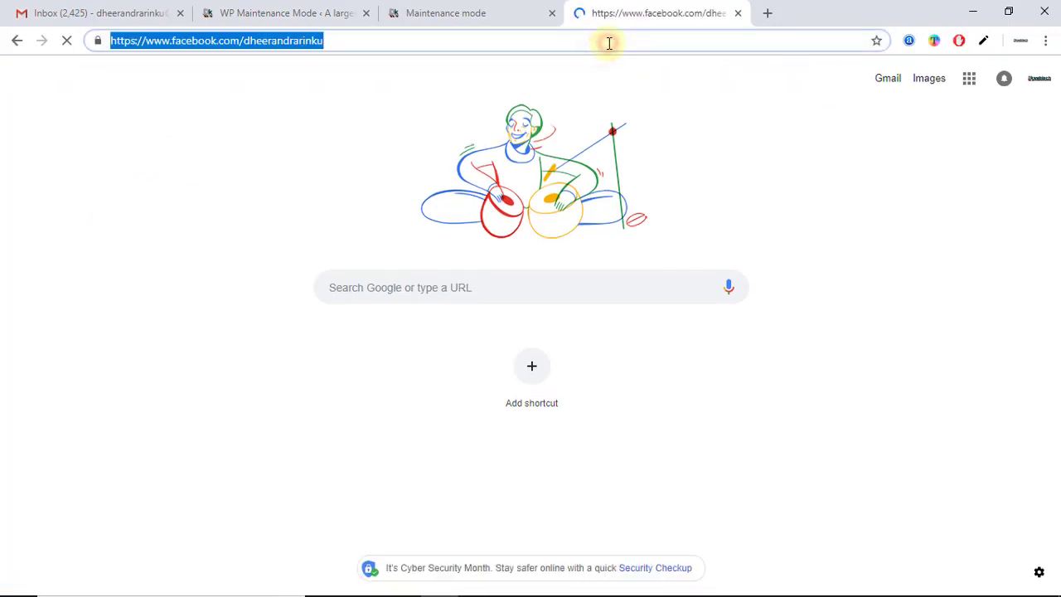
click(738, 14)
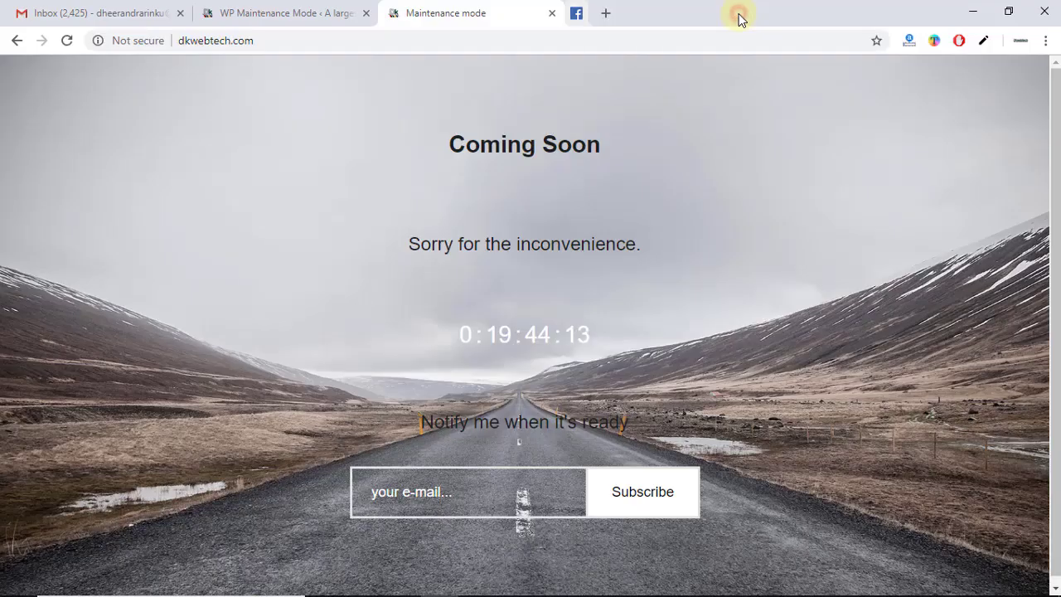
click(310, 14)
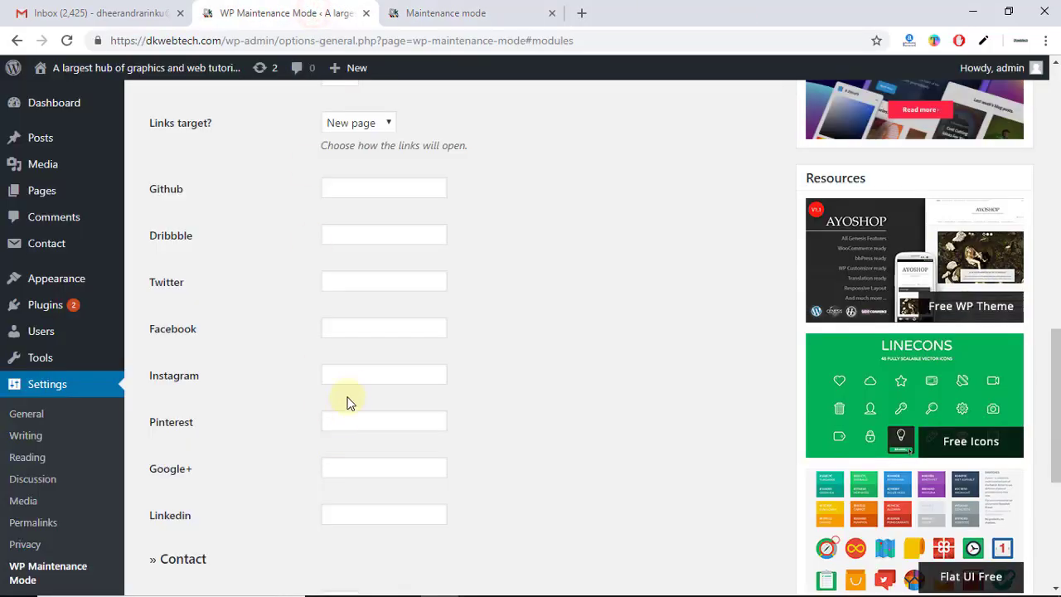
click(371, 330)
key(ctrl+v)
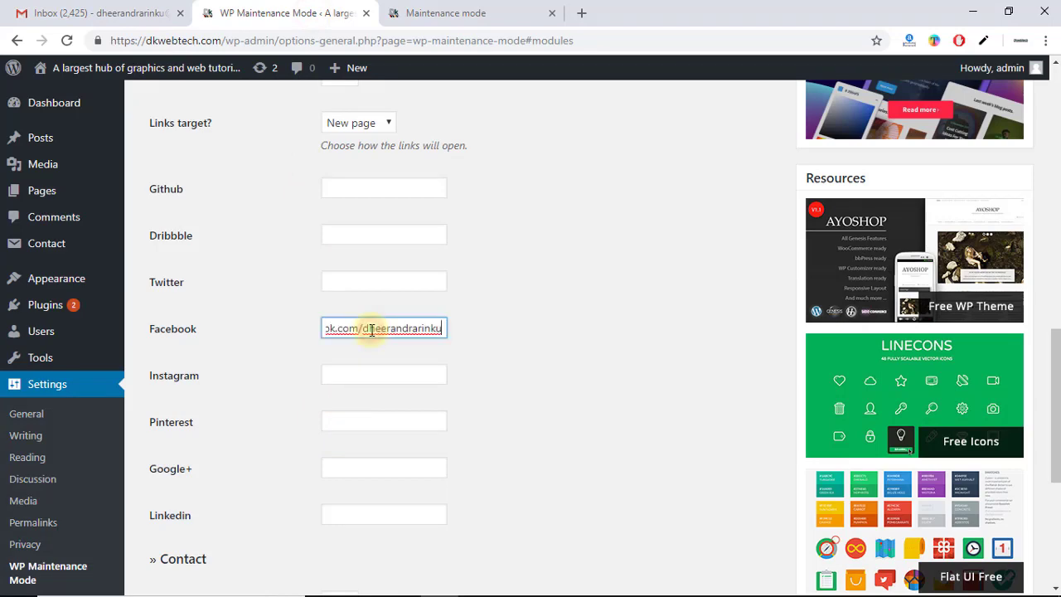
click(578, 12)
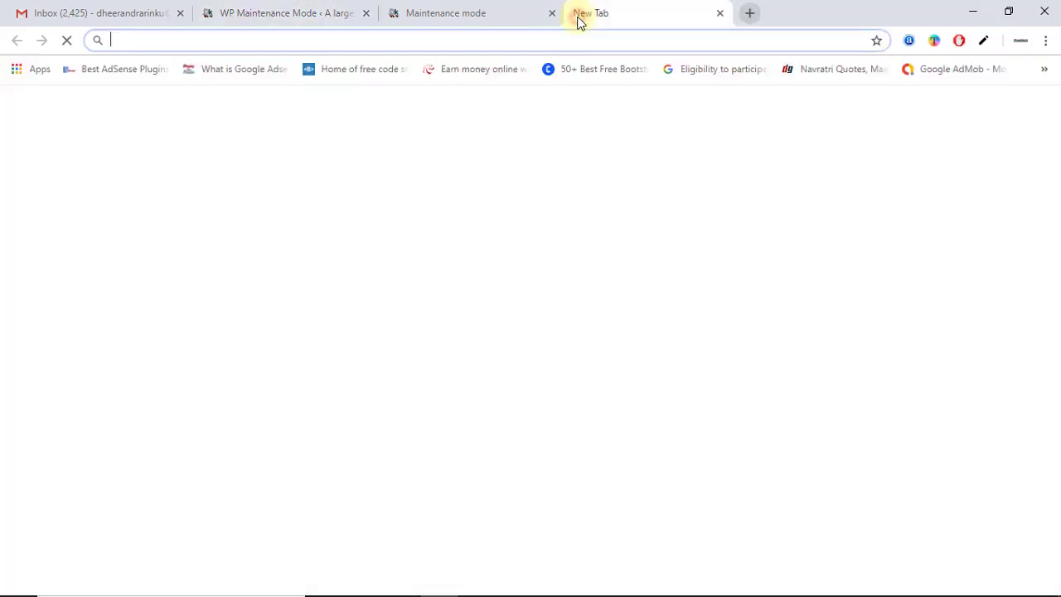
text(twi)
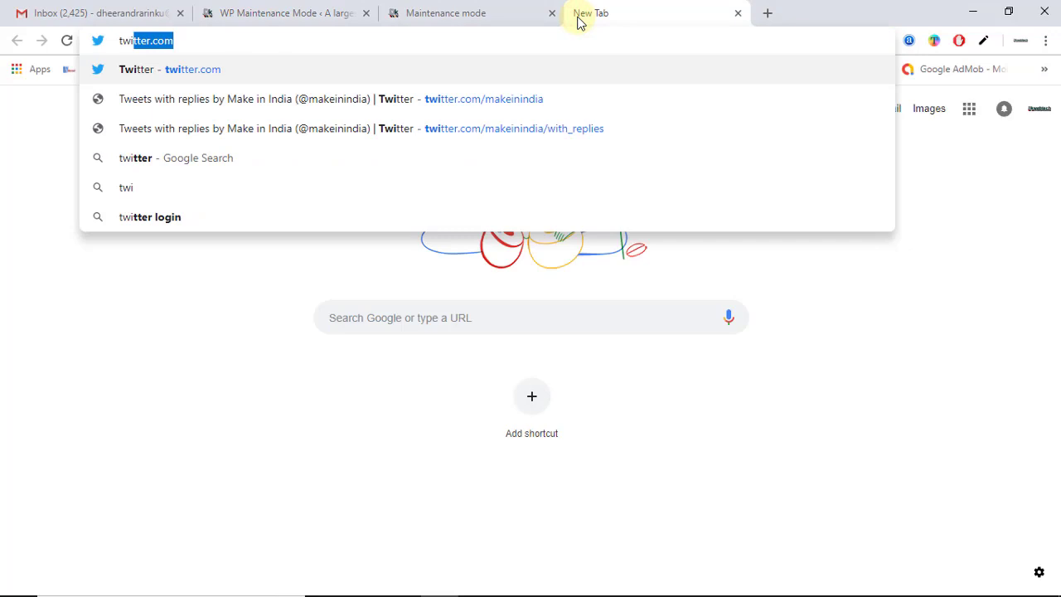
text(tter.com)
click(246, 13)
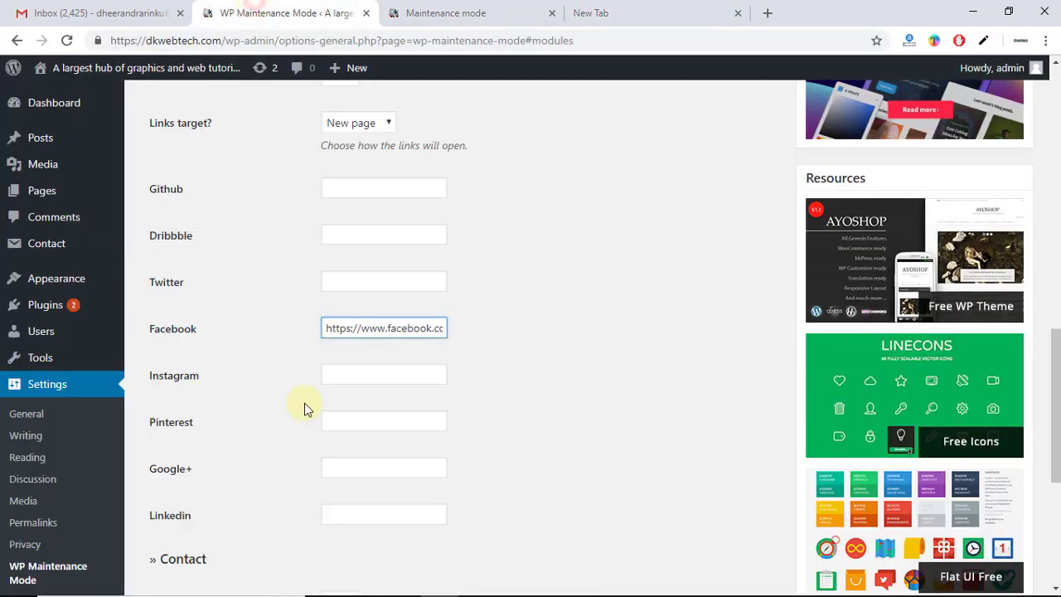
click(376, 281)
text(https://twitter.com)
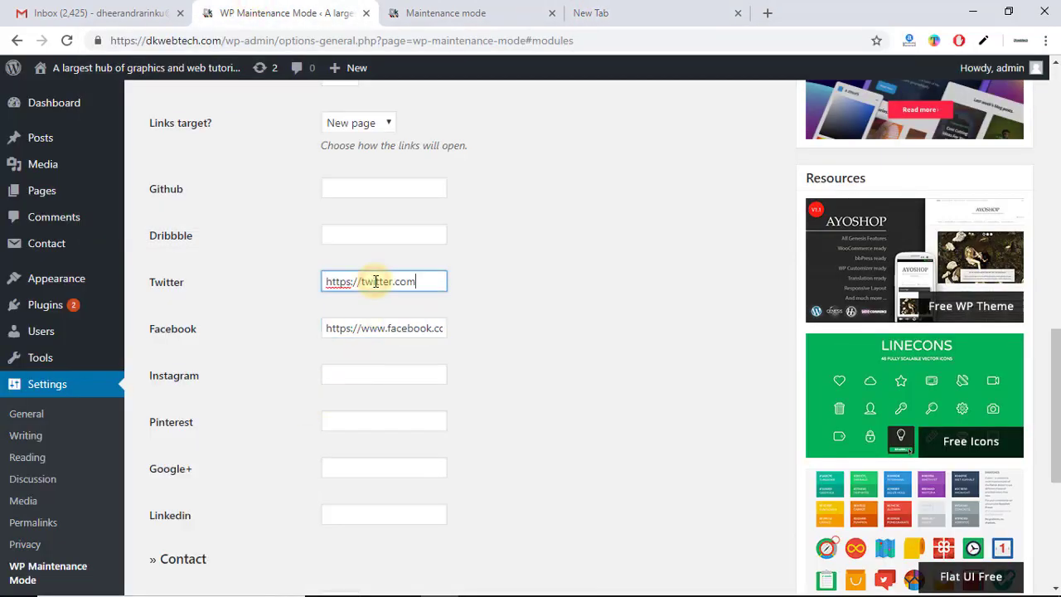
Step: Search Google for "google plus" in the extra browser tab and open the Google Plus result
click(655, 17)
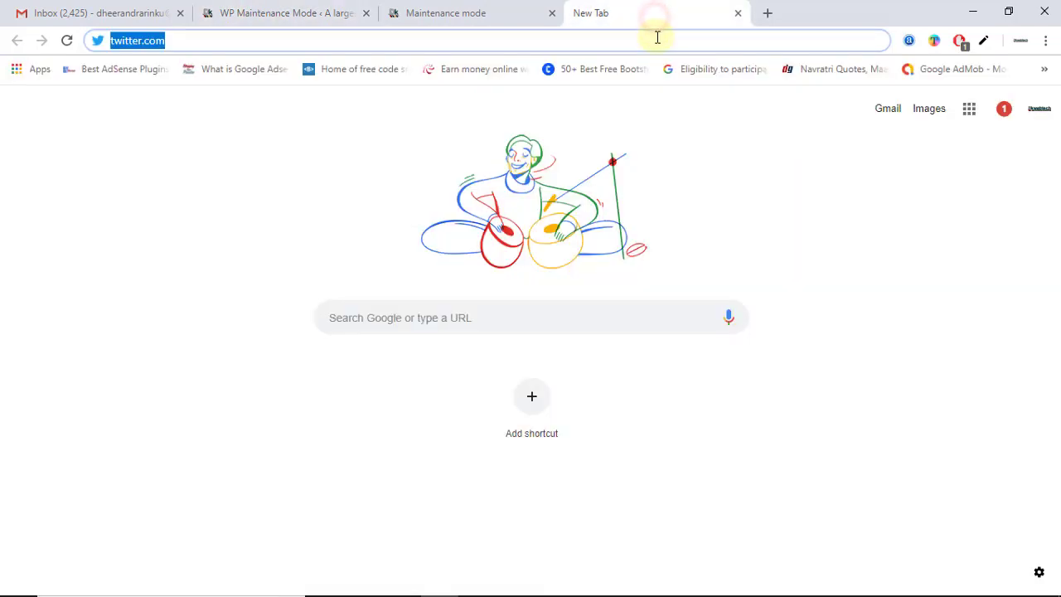
text(googl)
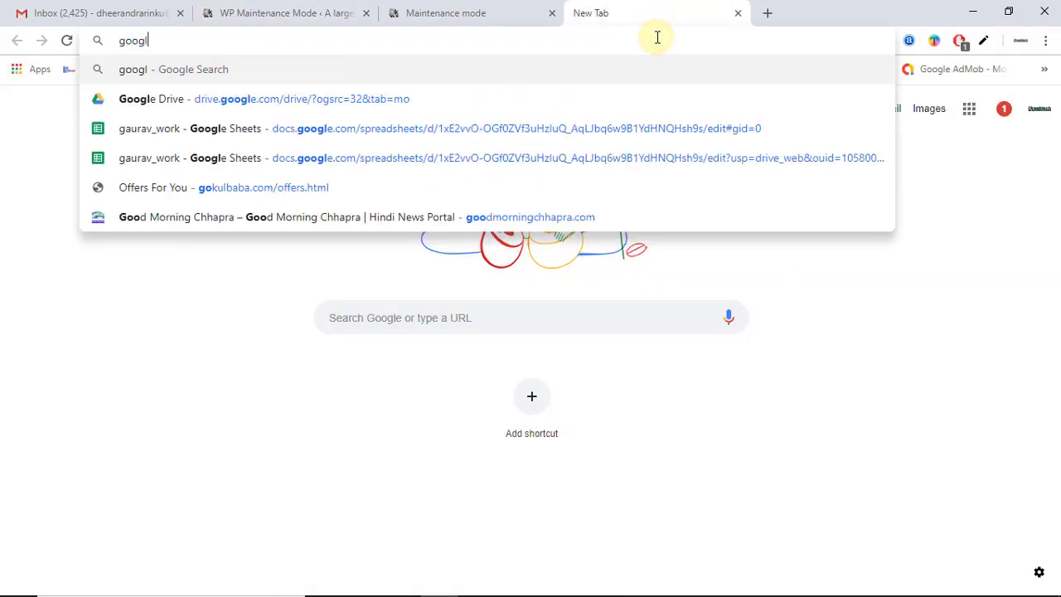
text(e plus)
key(Return)
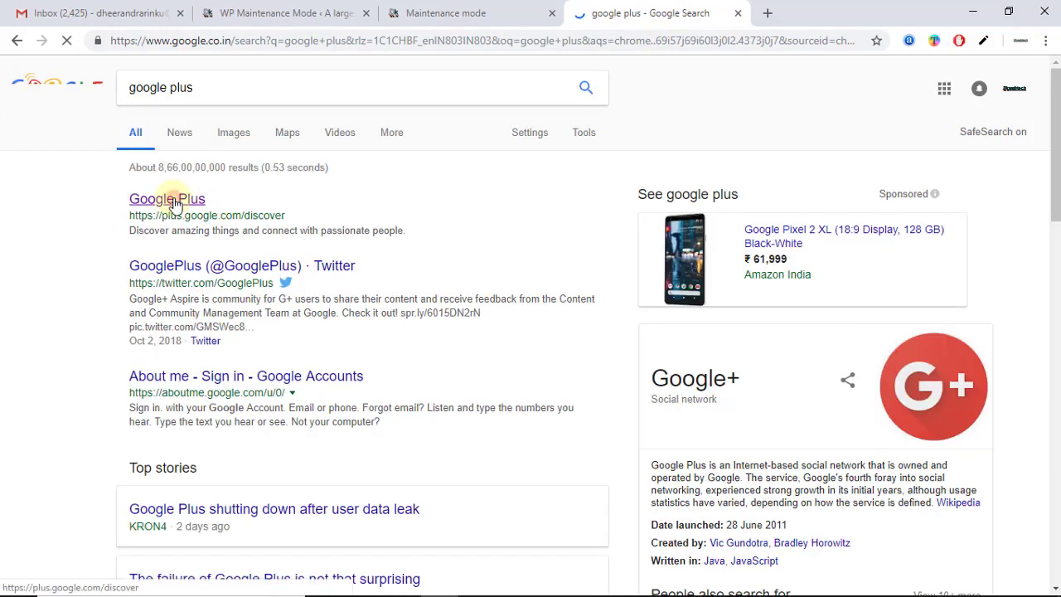
click(263, 43)
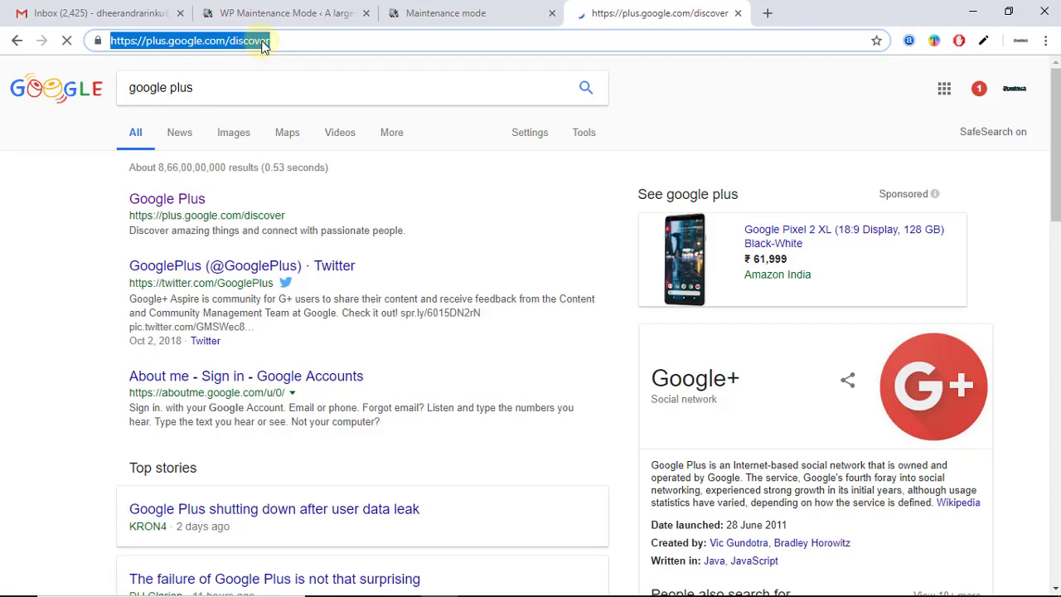
click(287, 39)
key(BackSpace)
key(BackSpace)
key(BackSpace)
key(BackSpace)
key(BackSpace)
key(BackSpace)
key(BackSpace)
key(BackSpace)
key(BackSpace)
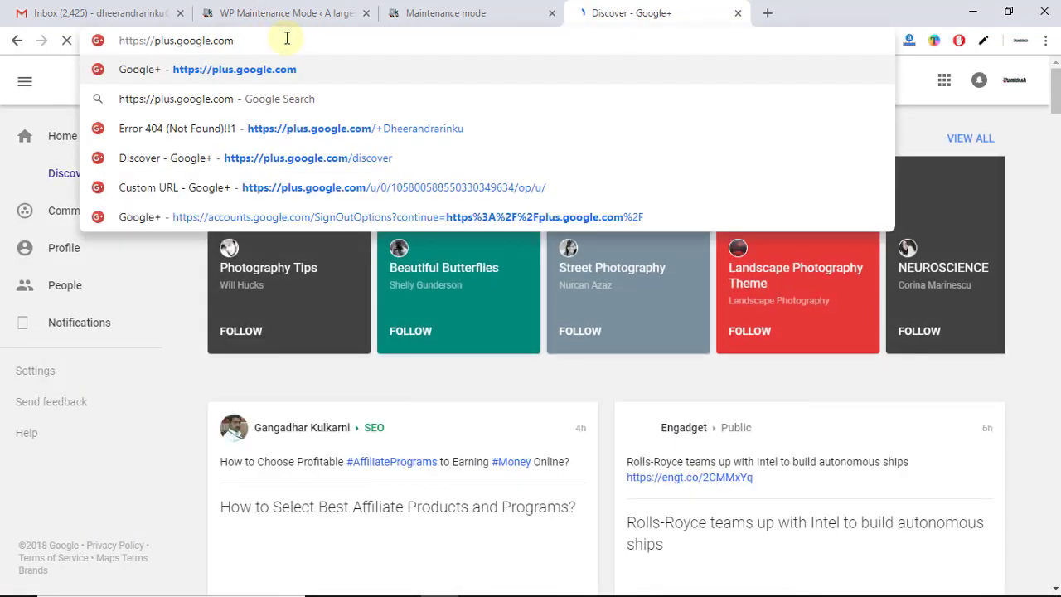
key(Return)
click(287, 38)
key(ctrl+c)
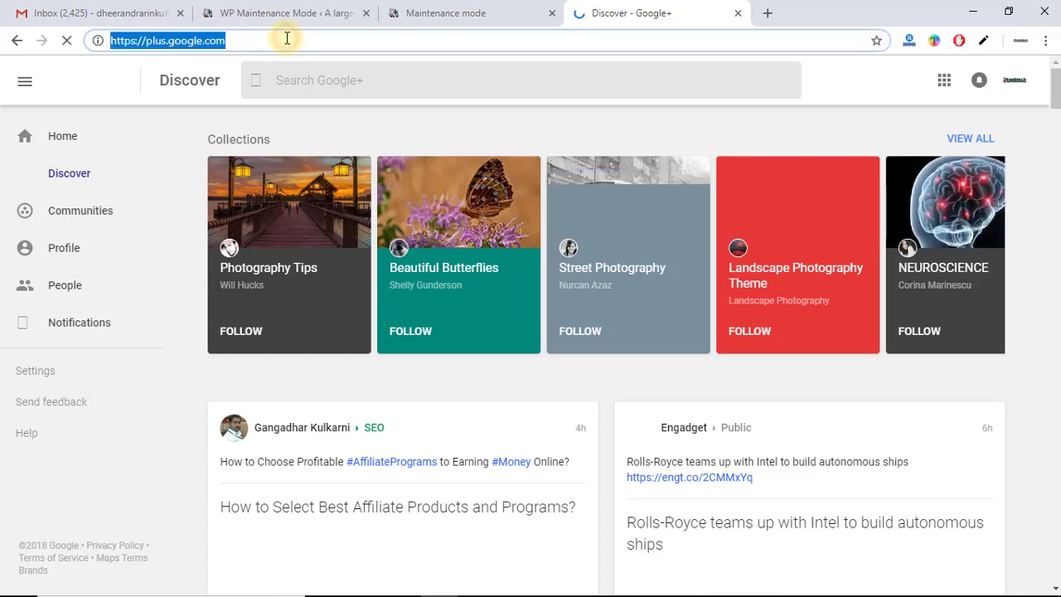
Step: Paste the copied address into the plugin's Google+ field and save the settings
click(299, 12)
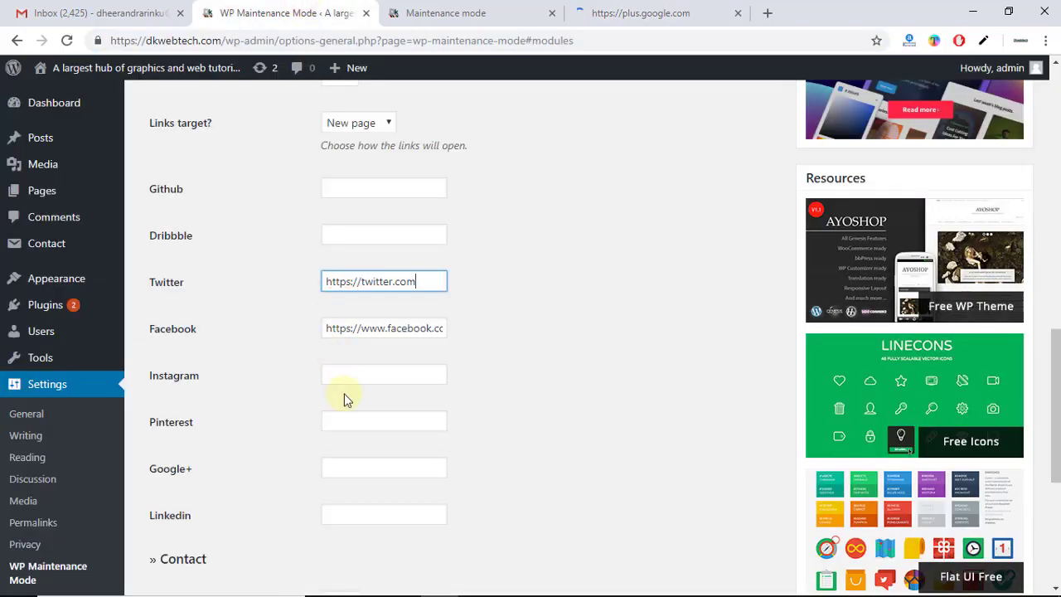
click(367, 464)
key(ctrl+v)
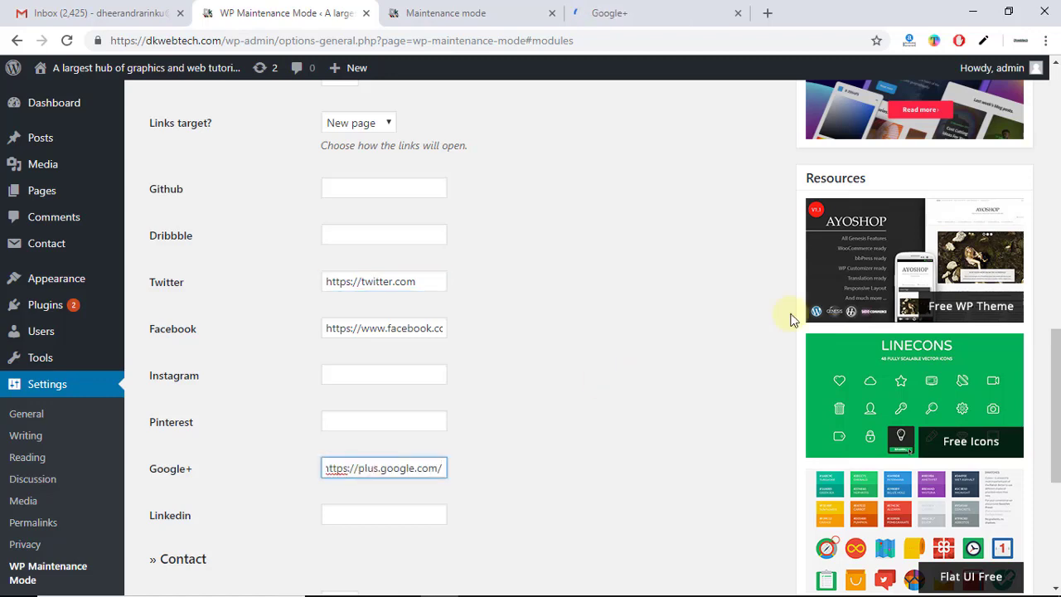
drag(1052, 383, 1055, 517)
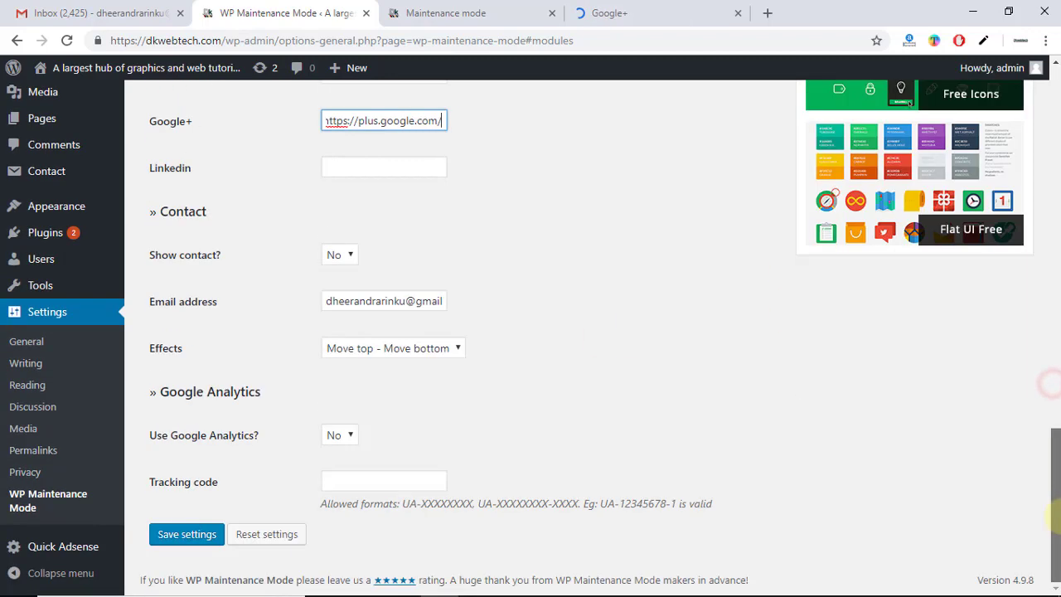
click(184, 535)
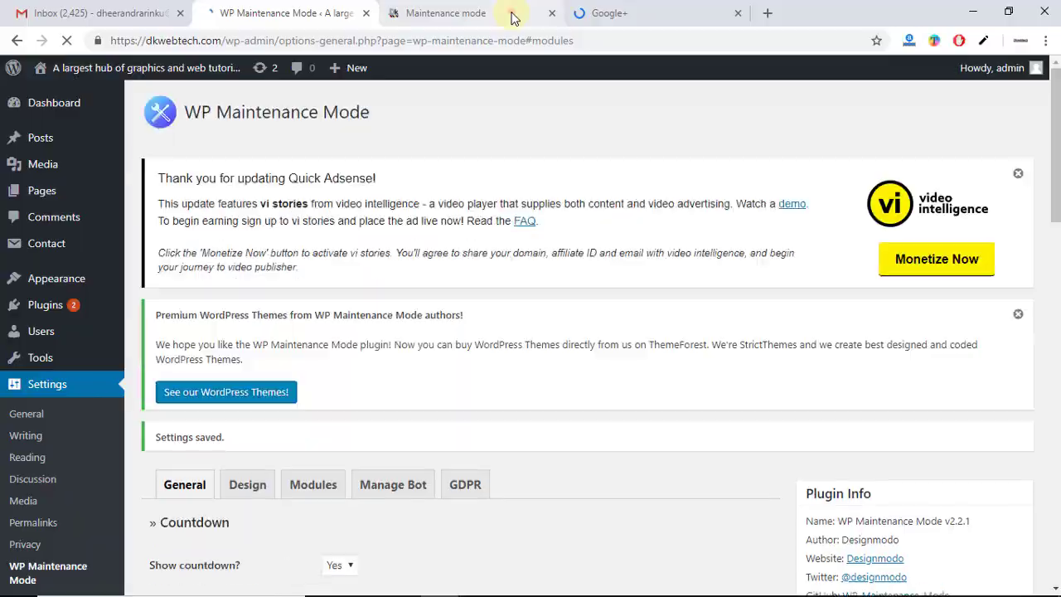
Step: Reload dkwebtech.com and check the Coming Soon page down to its social icons, restoring the plugin settings page if it gets closed
click(511, 17)
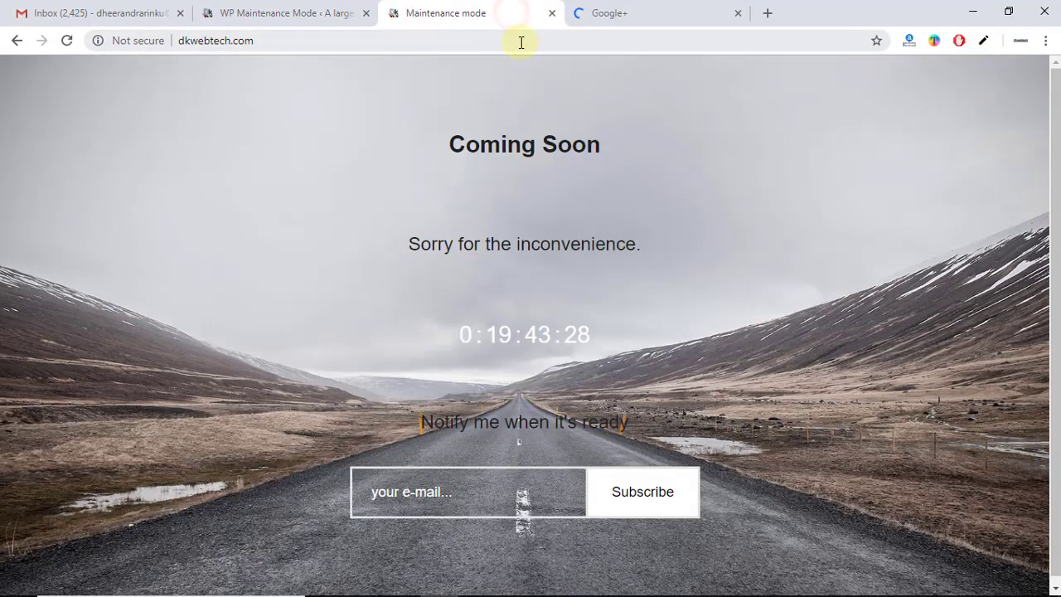
click(523, 40)
key(Return)
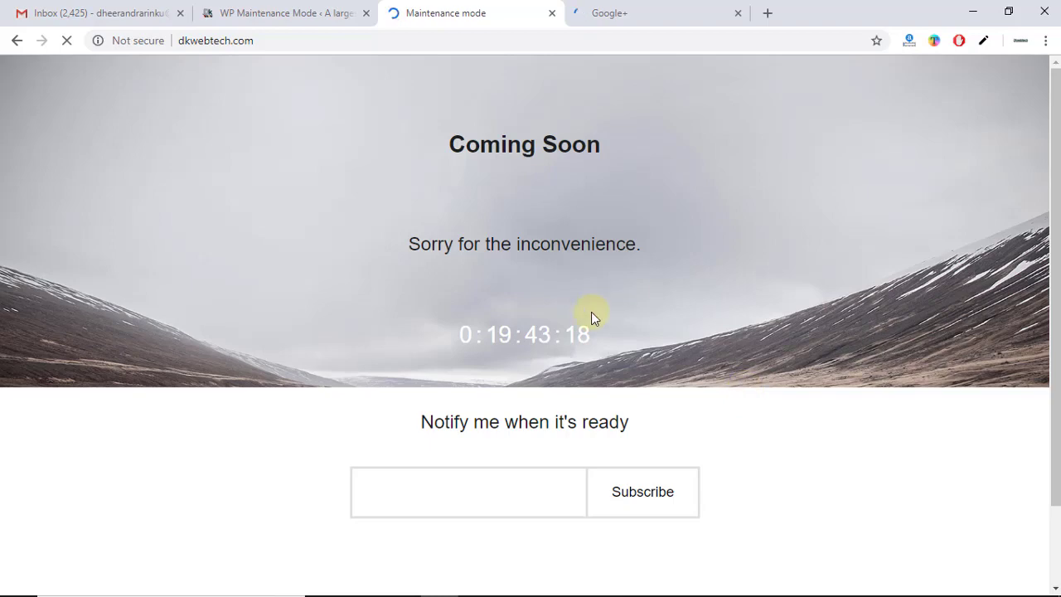
click(366, 15)
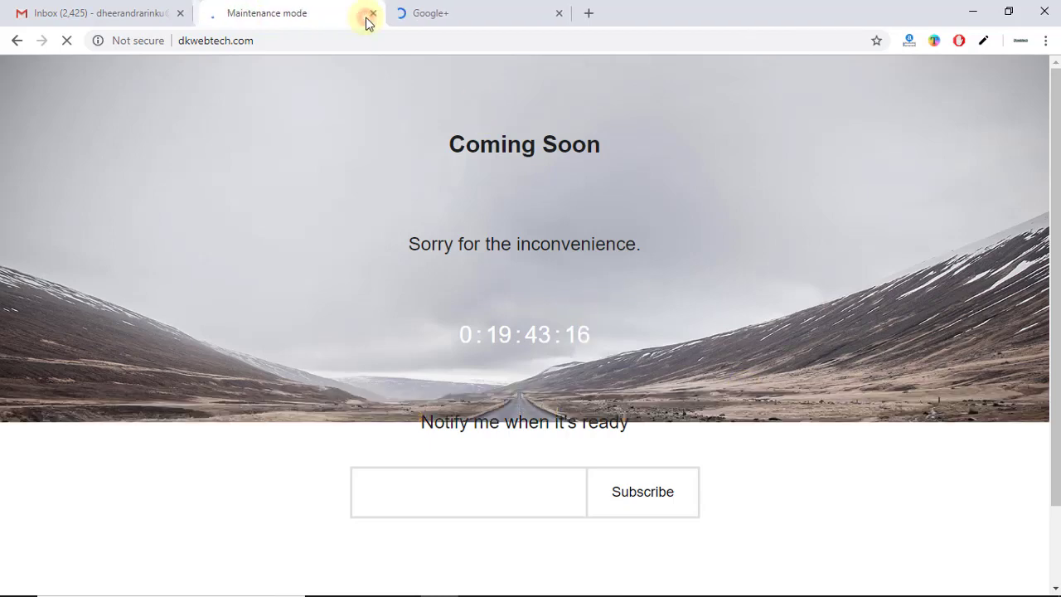
key(ctrl+shift+t)
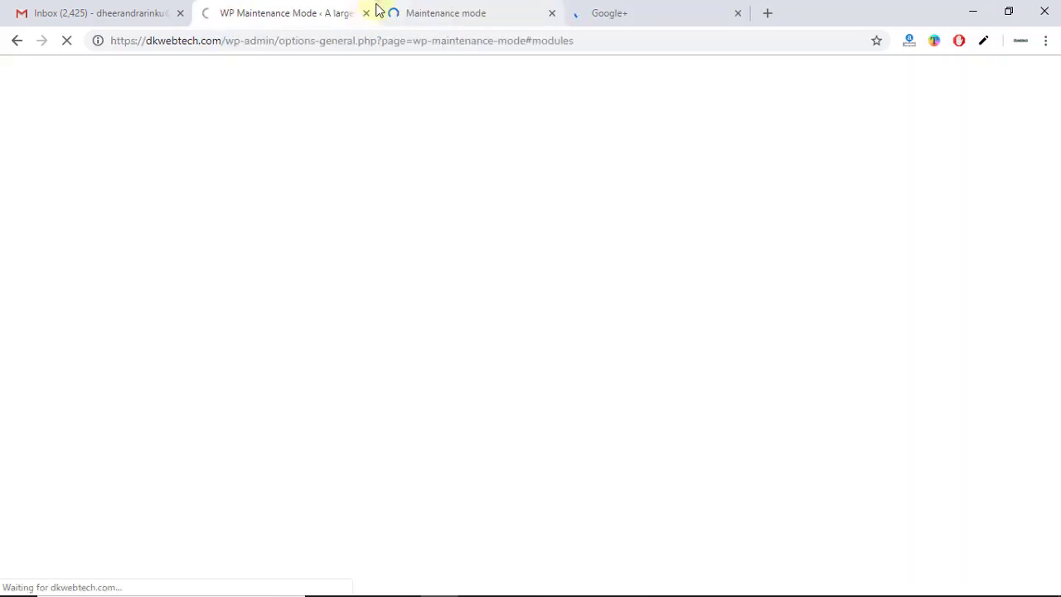
click(491, 8)
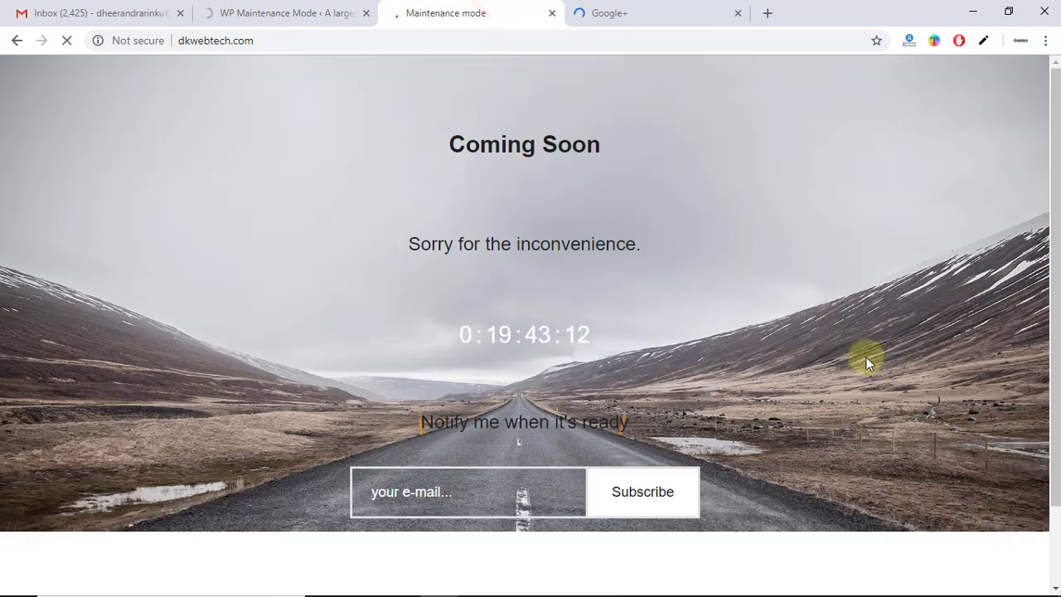
drag(1045, 346, 1050, 426)
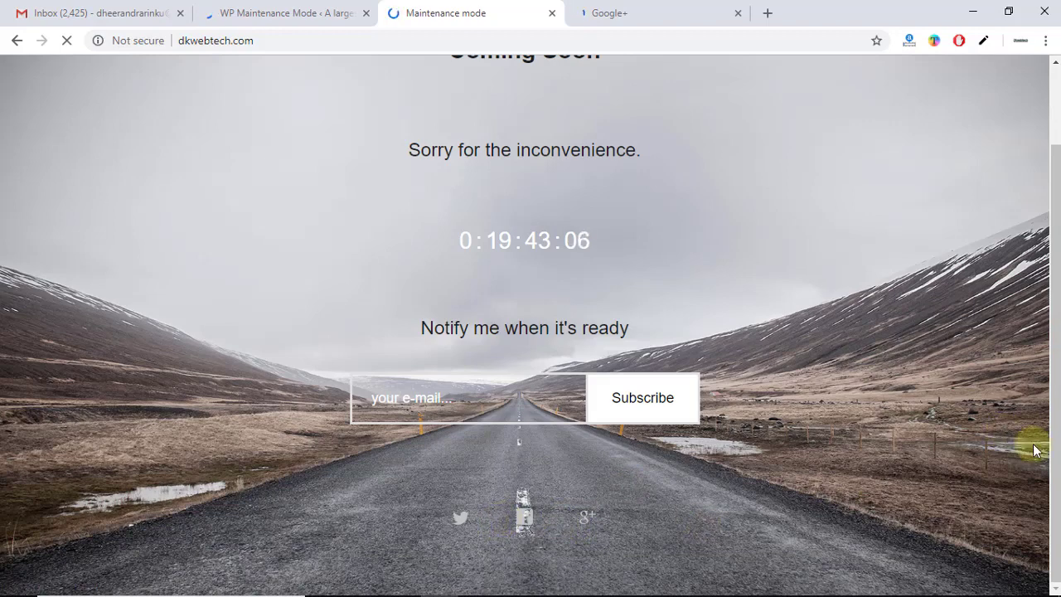
drag(1050, 456, 1056, 424)
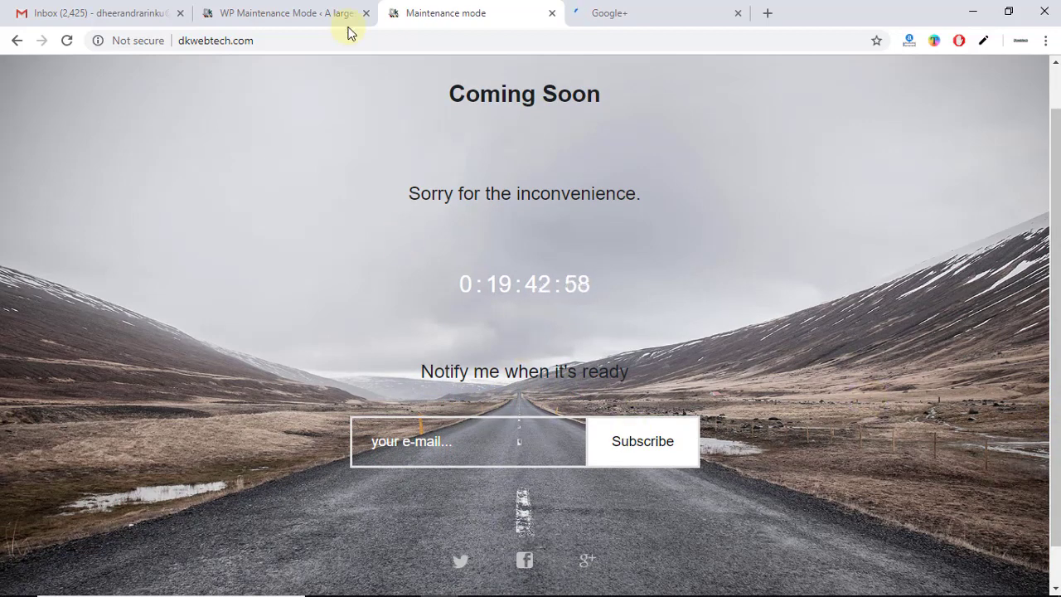
Step: Set the WP Maintenance Mode status to Deactivated in the plugin's general settings and save the settings
click(302, 10)
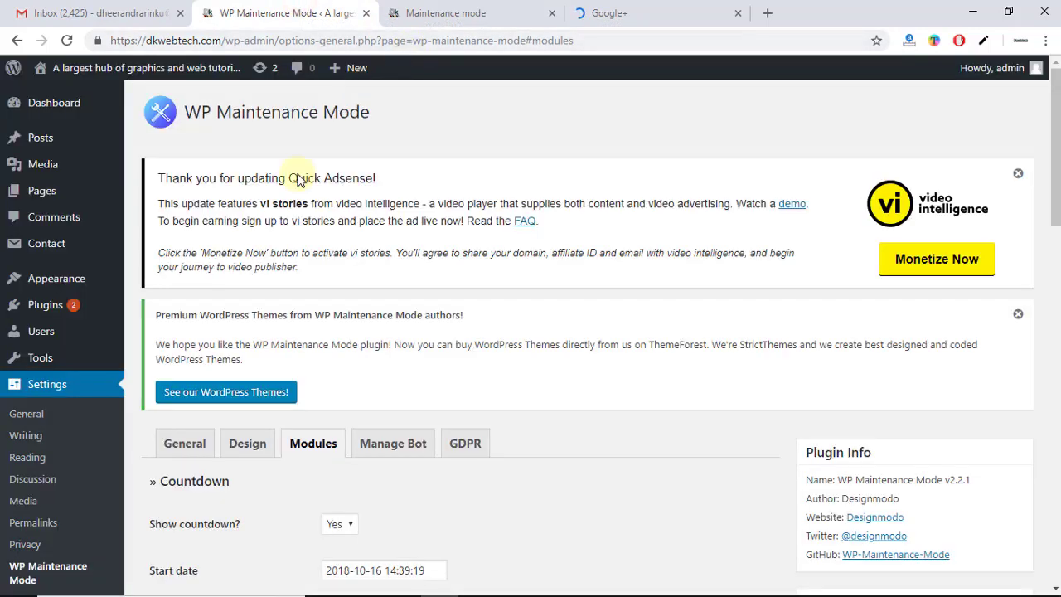
click(189, 445)
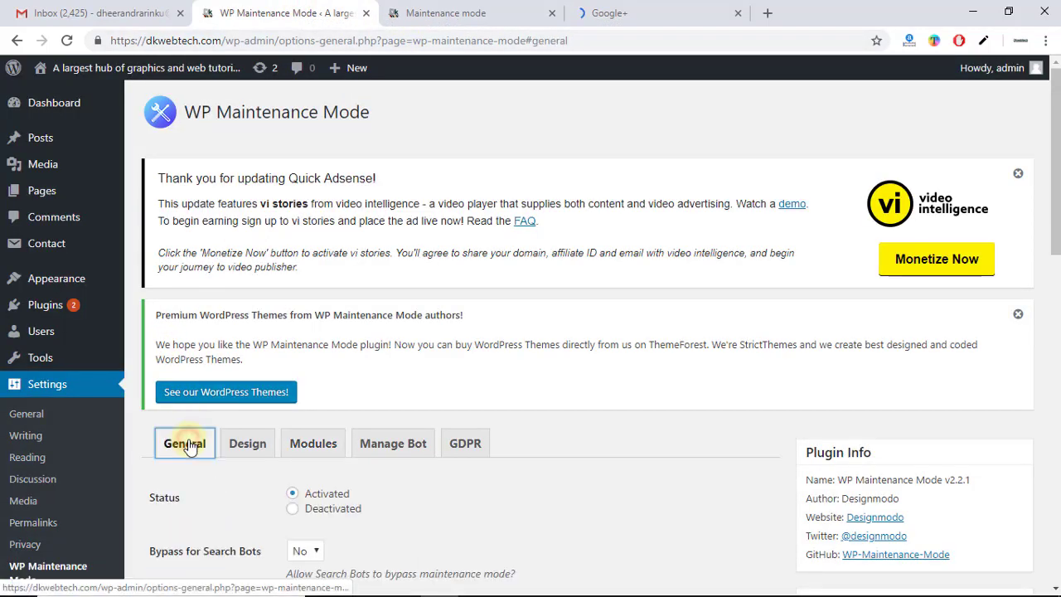
click(317, 514)
click(317, 514)
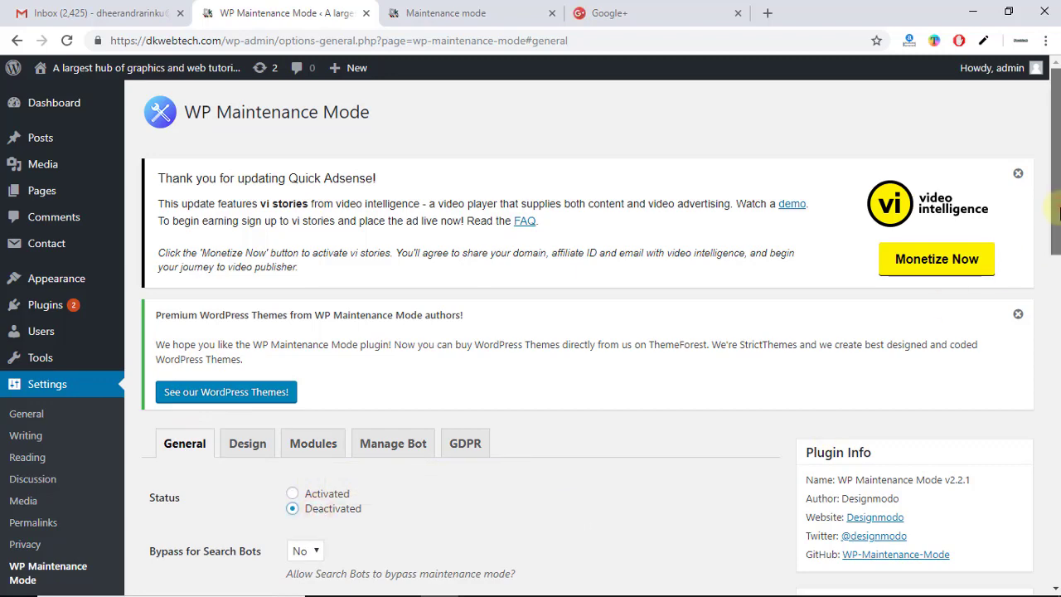
drag(1054, 248, 1052, 580)
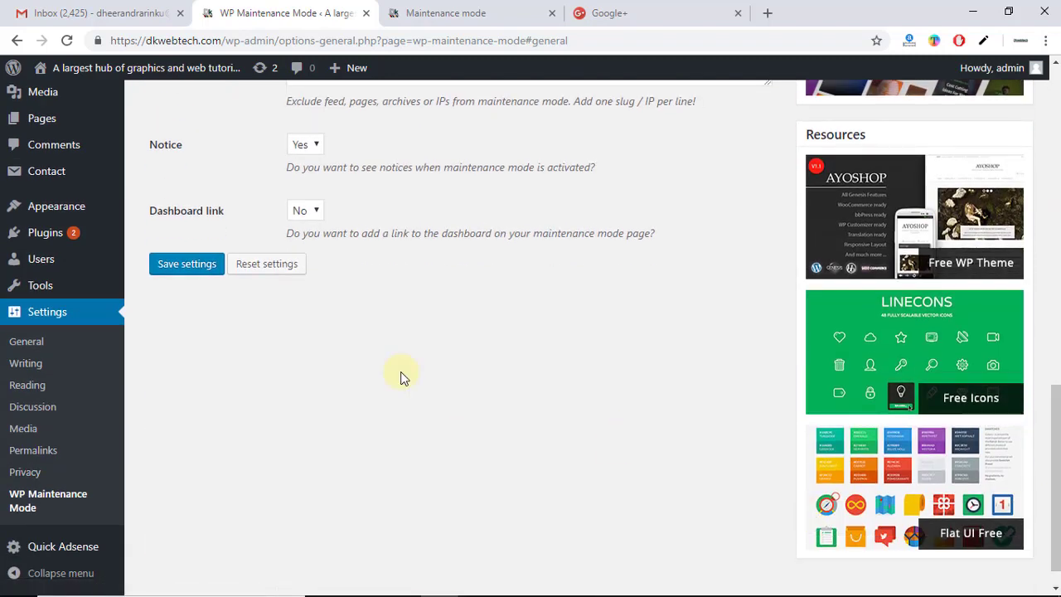
click(207, 267)
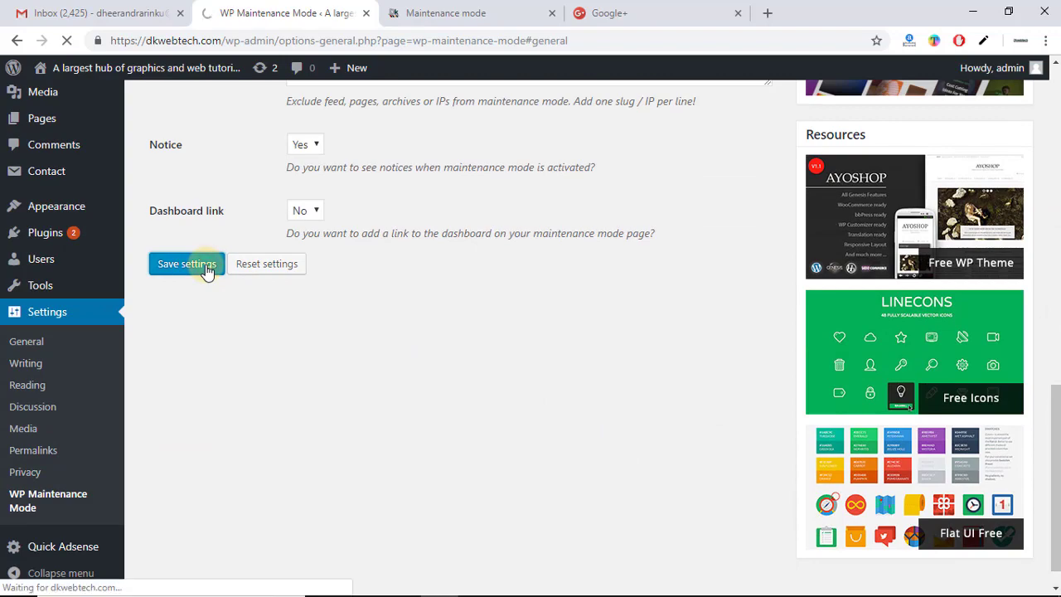
Step: Capture the whole visible Coming Soon page as a screenshot and save it to the Desktop as Screenshot_2.png
click(474, 9)
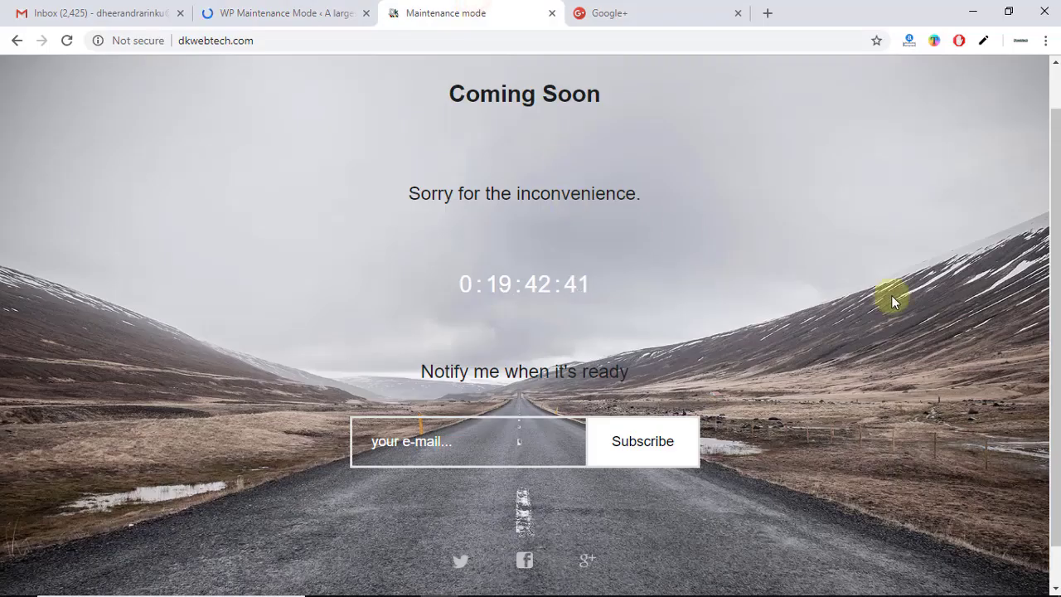
key(Print)
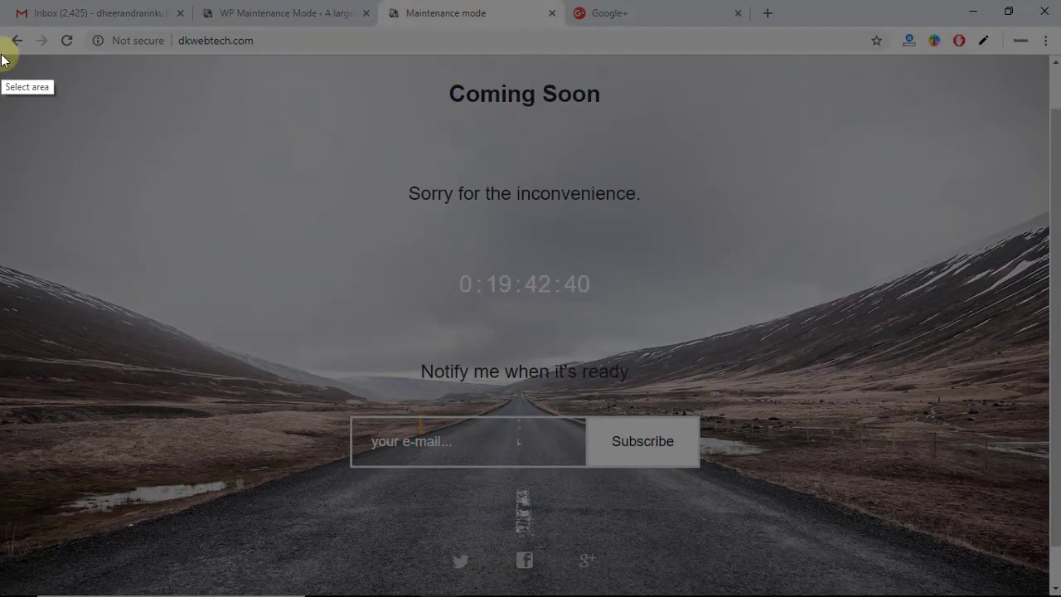
drag(2, 54, 589, 336)
drag(790, 426, 1050, 591)
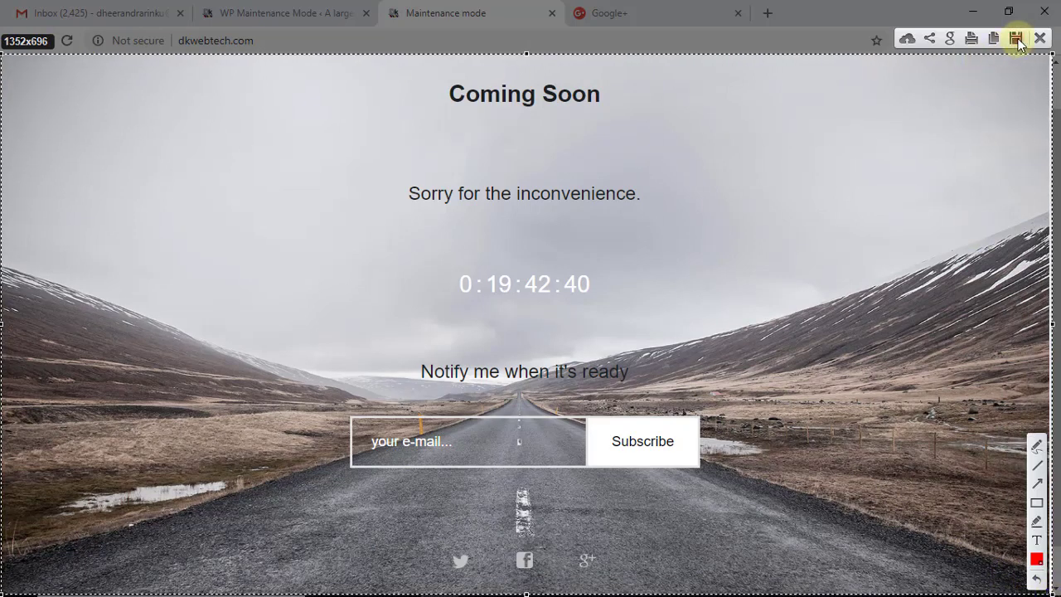
click(1016, 40)
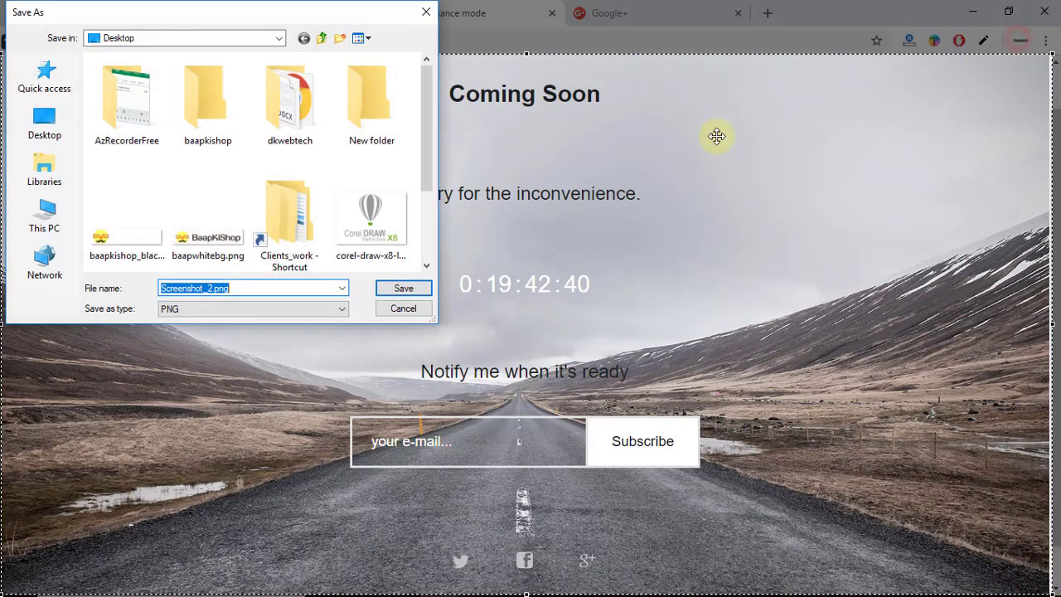
click(404, 287)
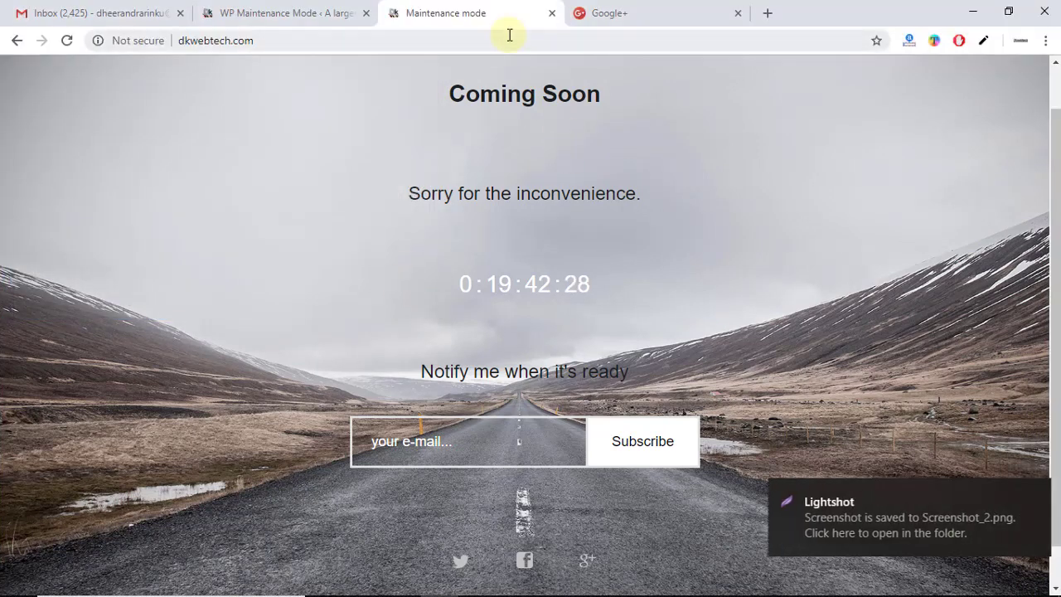
Step: Reload dkwebtech.com to check the home page with maintenance mode off, close the Google+ page, and review the plugin's saved status
click(509, 34)
key(Return)
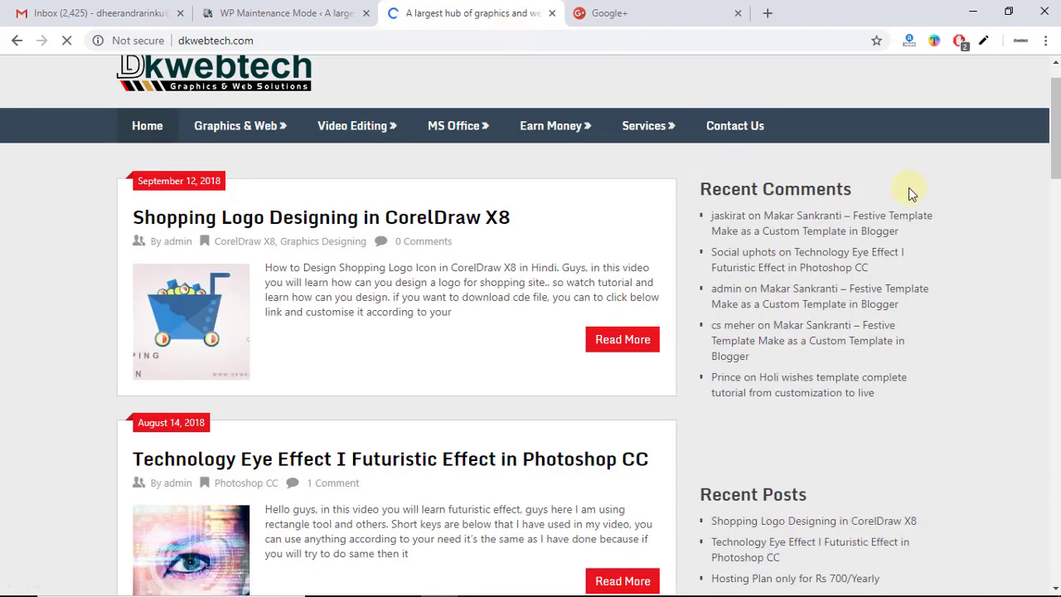
drag(1054, 148, 1058, 133)
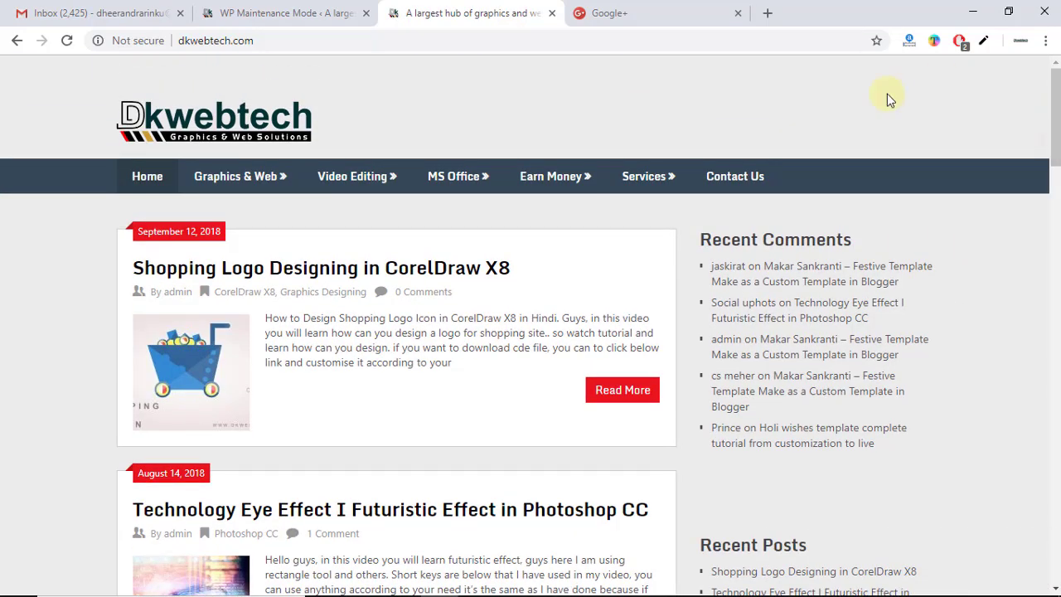
click(737, 14)
click(340, 11)
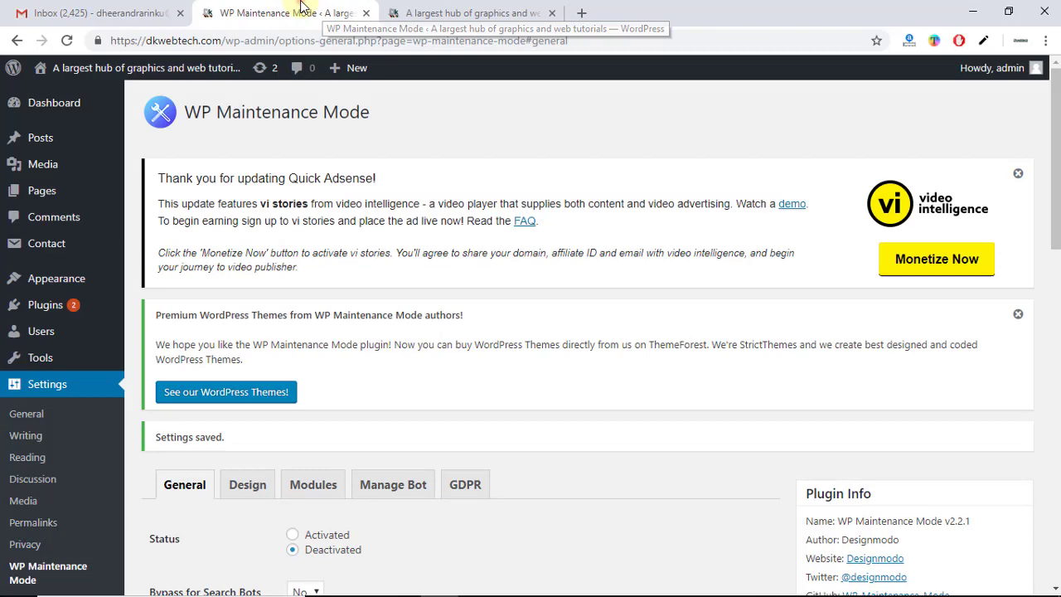
click(414, 7)
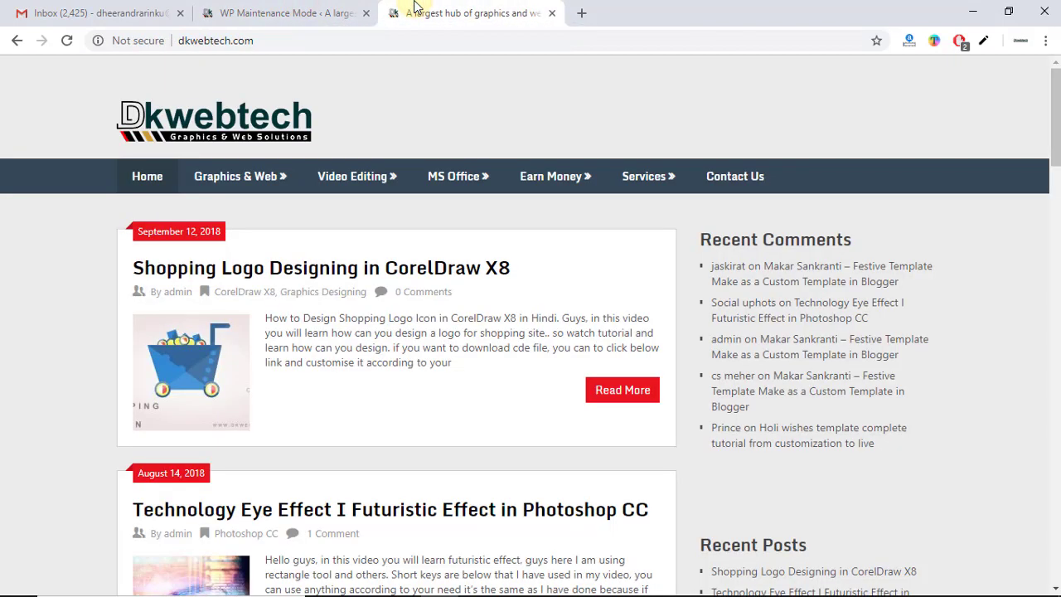